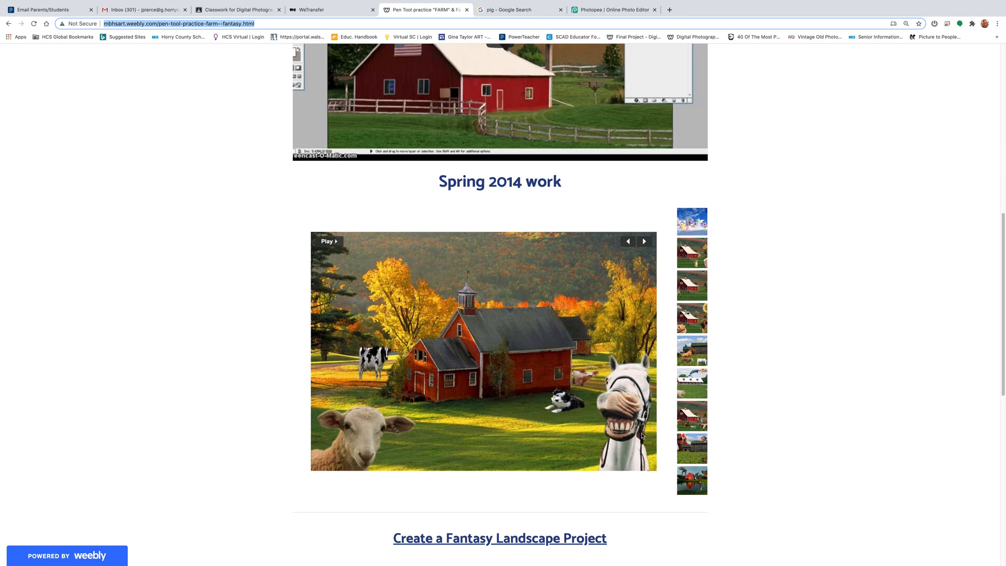
# Step: Browse the student farm composites in the Spring 2014 work gallery and the Google image results for pig
pyautogui.click(690, 445)
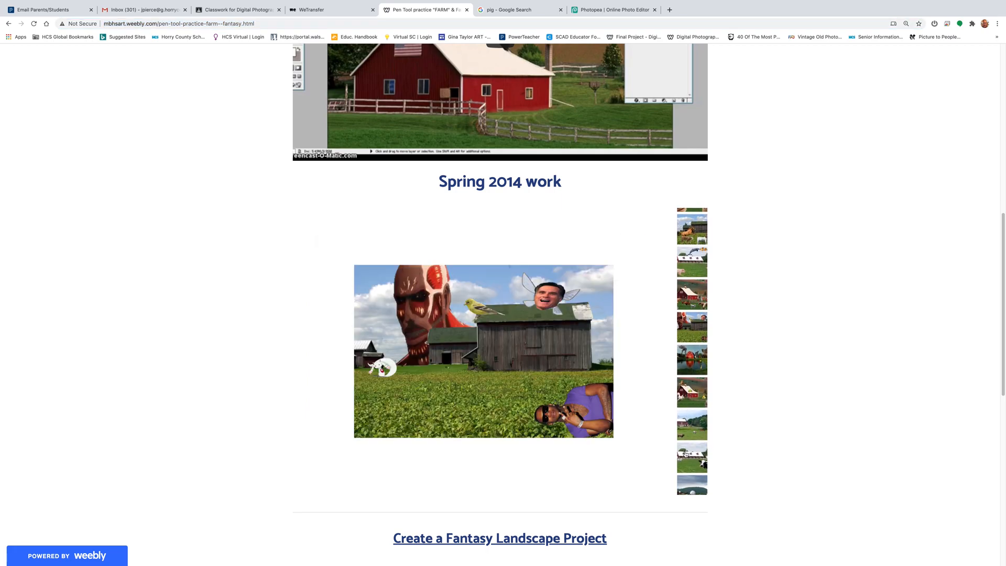
pyautogui.click(686, 457)
pyautogui.click(686, 459)
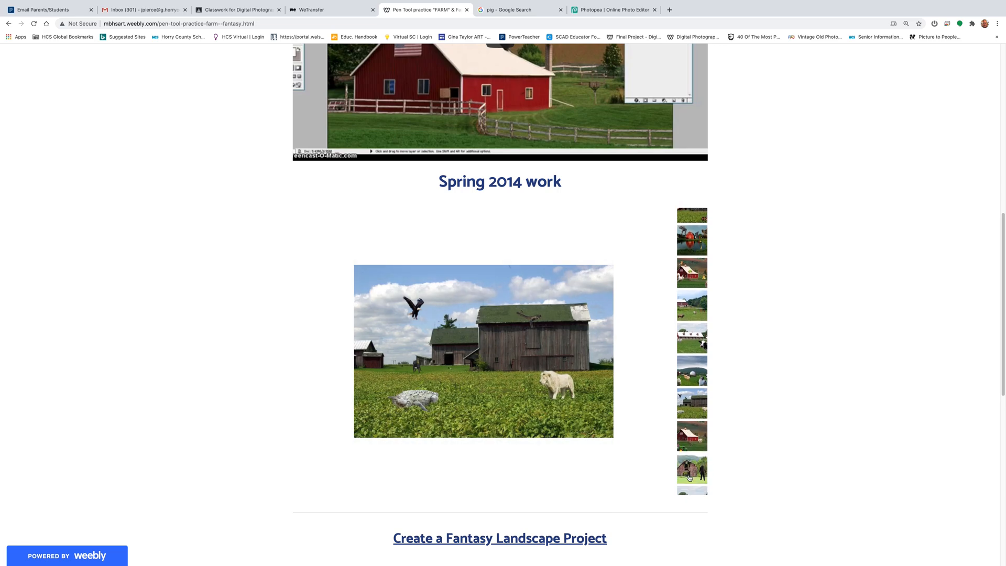
pyautogui.click(689, 458)
pyautogui.click(689, 457)
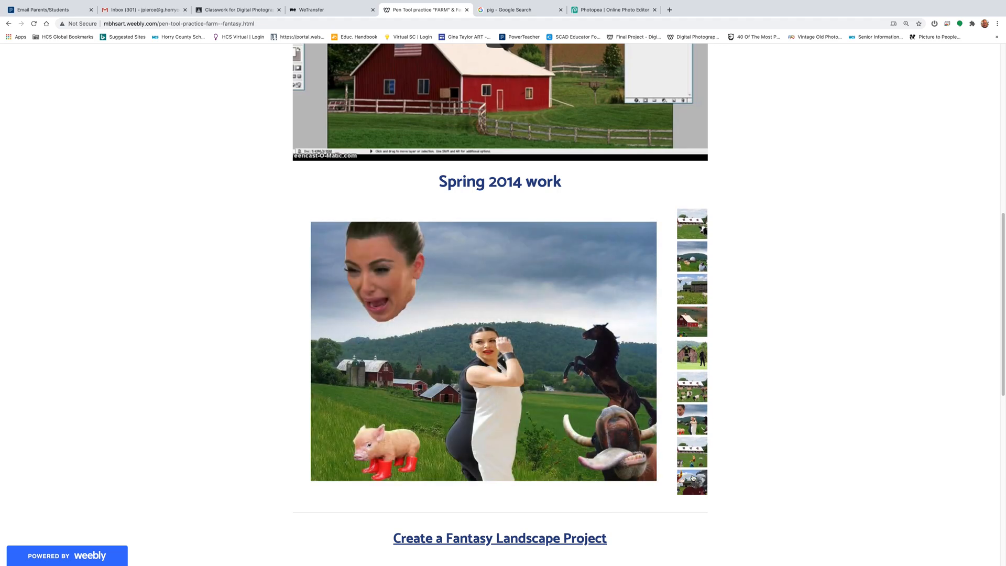
pyautogui.click(690, 441)
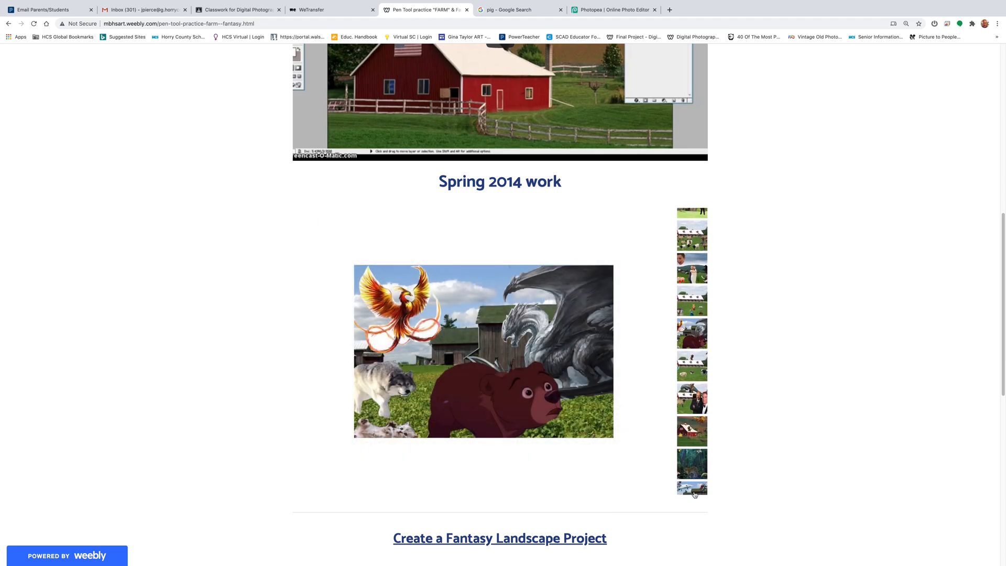
pyautogui.click(695, 343)
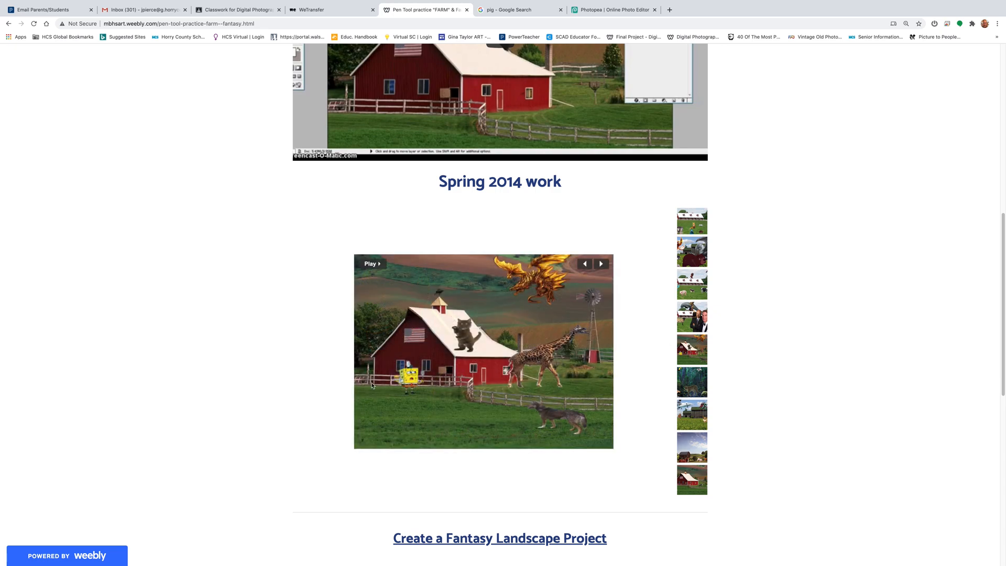
pyautogui.click(512, 9)
pyautogui.scroll(2, 281, 151)
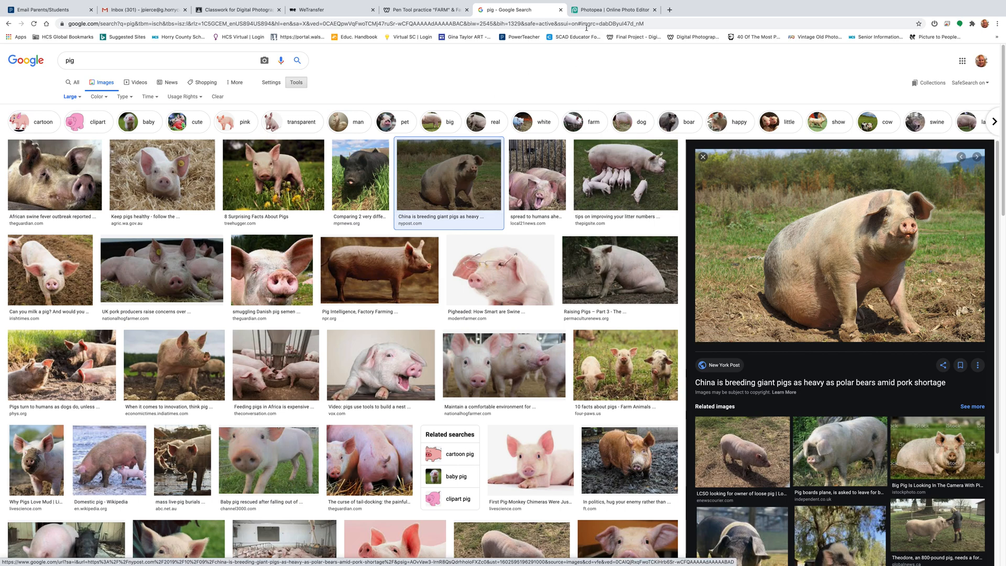
# Step: Switch to Photopea, look over the 000unicorn.psd document and bring up 000guy.psd enlarged for editing
pyautogui.click(598, 11)
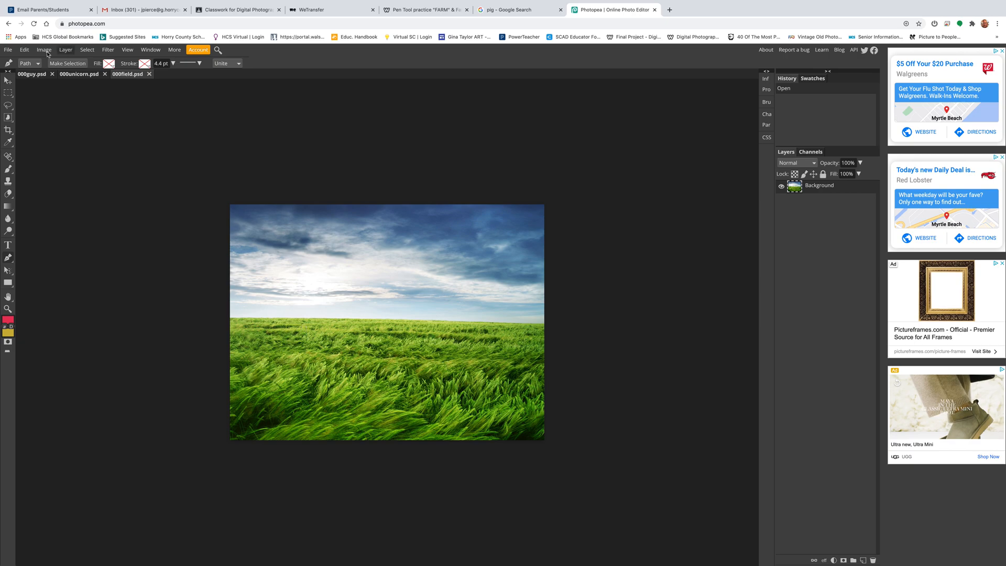
pyautogui.click(77, 74)
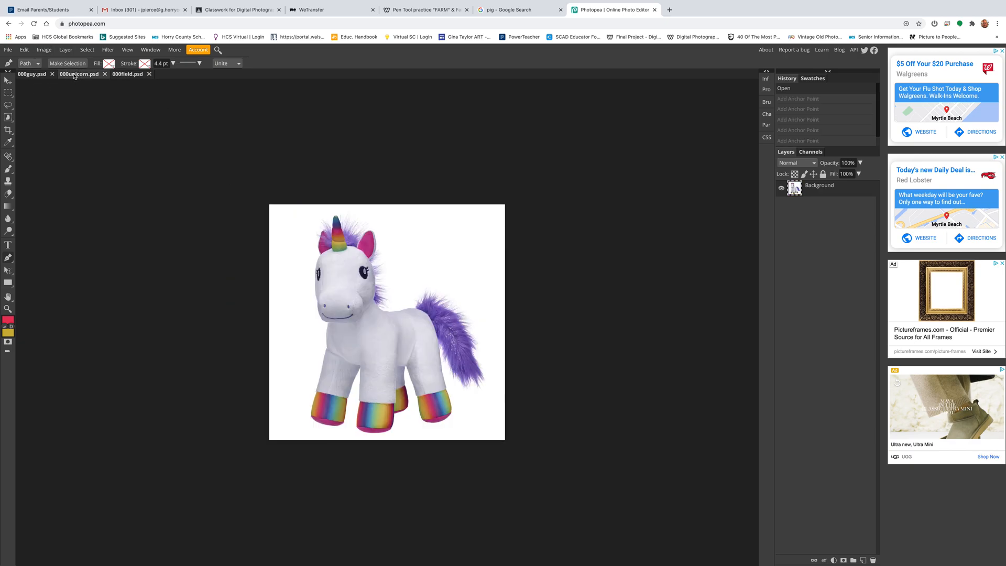
pyautogui.click(29, 75)
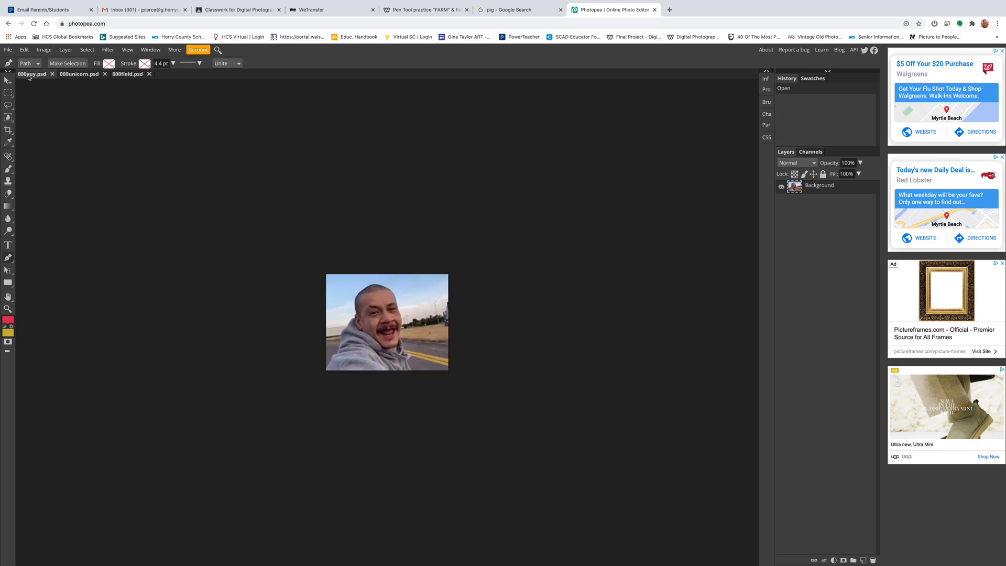
pyautogui.click(8, 309)
pyautogui.click(352, 309)
pyautogui.click(353, 309)
pyautogui.click(355, 309)
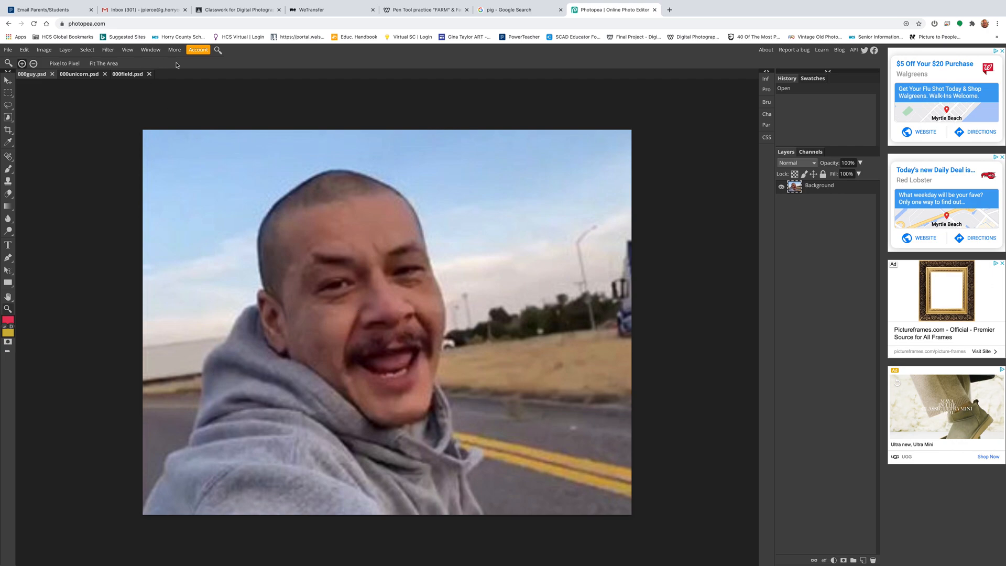
pyautogui.click(73, 75)
pyautogui.click(32, 74)
# Step: Choose the Pen tool in Path mode and check its fill options
pyautogui.click(7, 259)
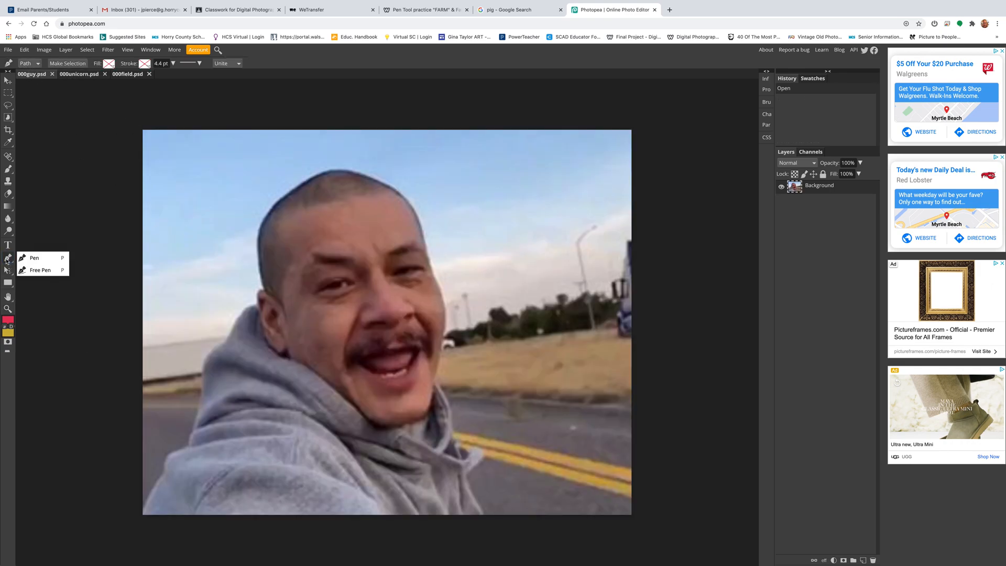
pyautogui.click(32, 259)
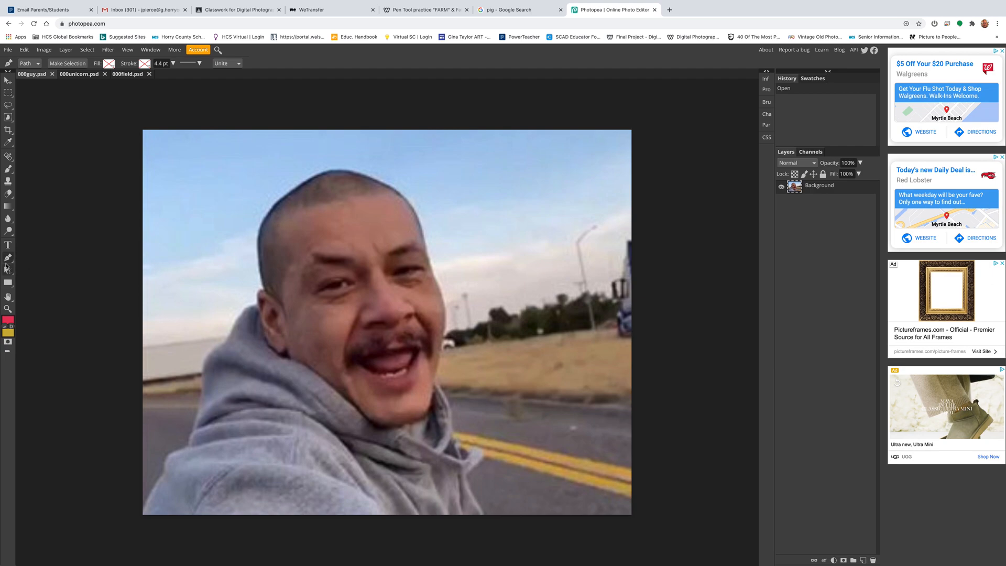
pyautogui.click(38, 64)
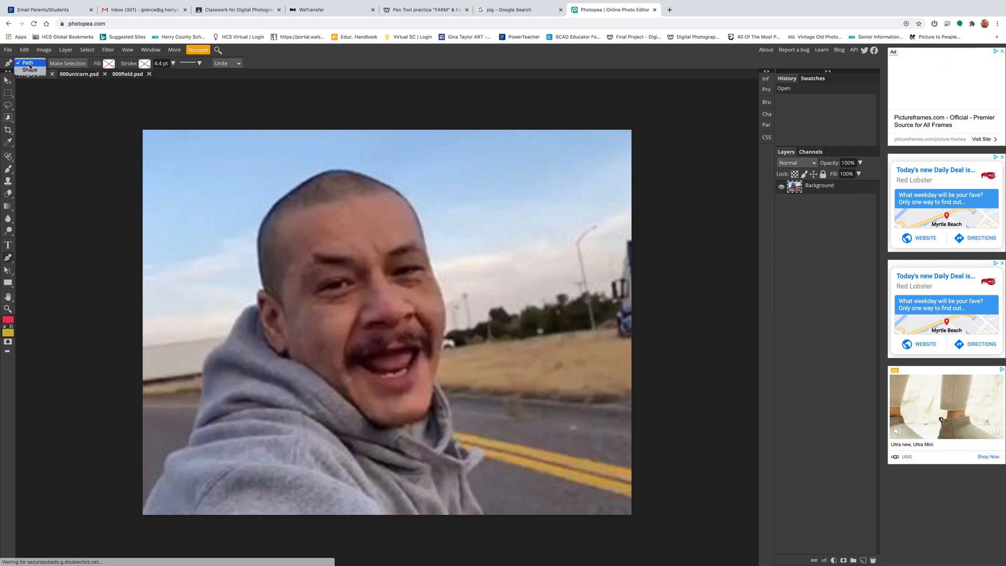
pyautogui.click(27, 62)
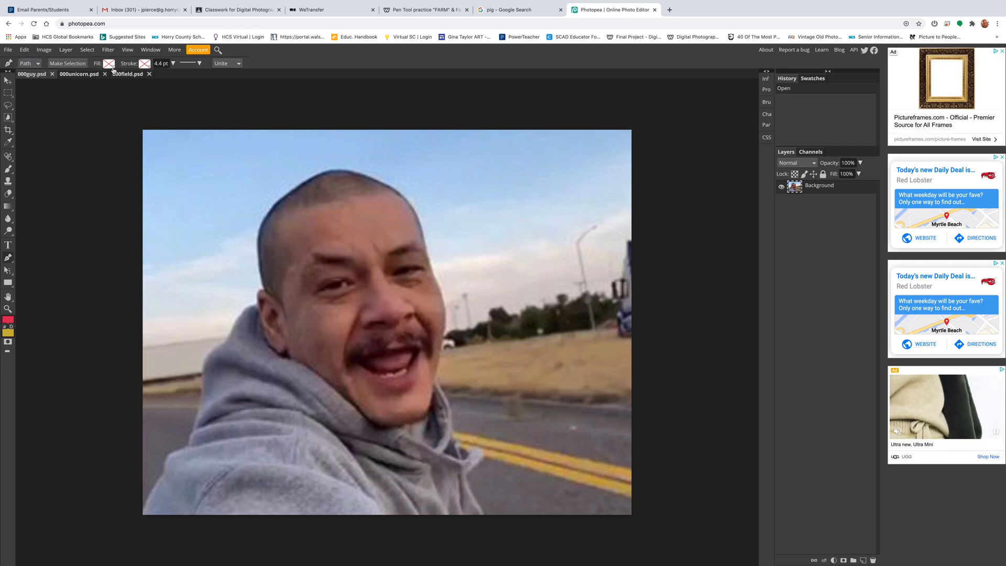
pyautogui.click(111, 67)
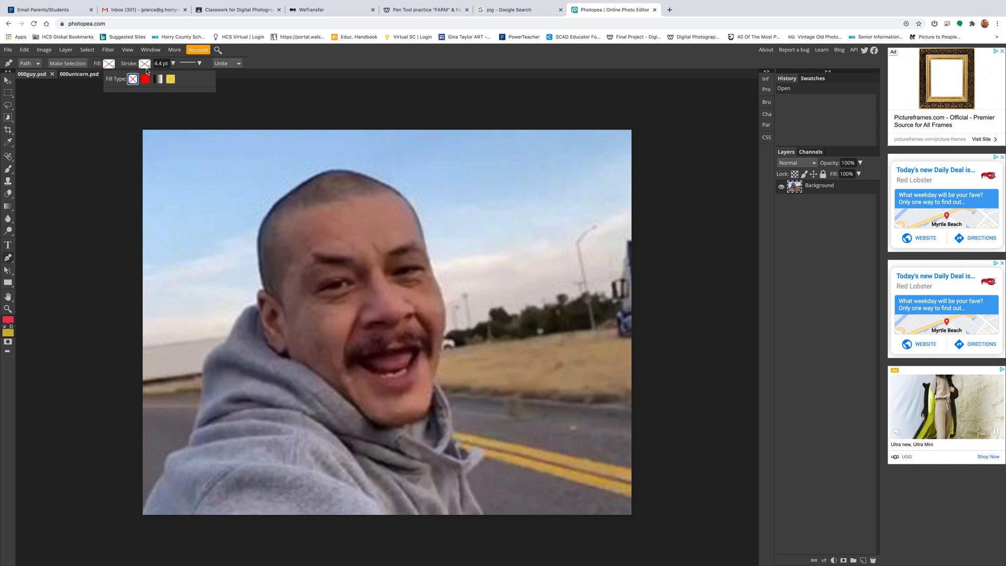
pyautogui.click(286, 69)
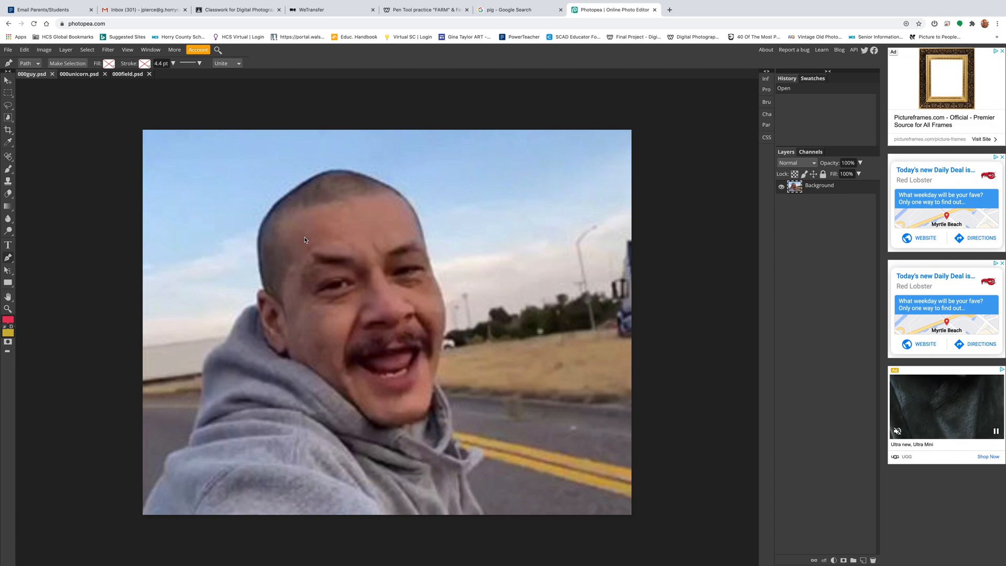
# Step: Start a pen path at the upper left edge of the man's head and trace it up to the crown
pyautogui.click(8, 309)
pyautogui.click(250, 206)
pyautogui.click(229, 198)
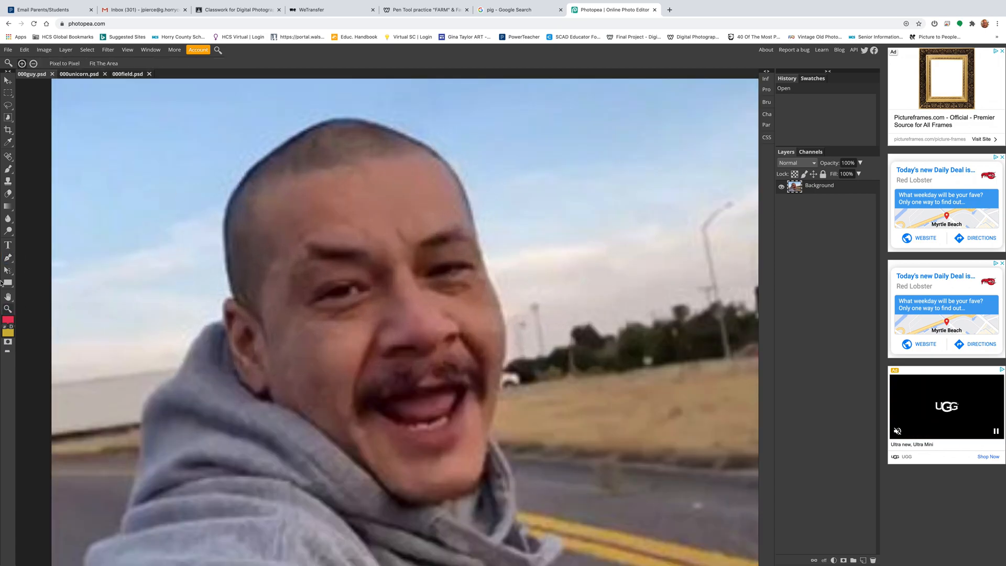
pyautogui.click(7, 257)
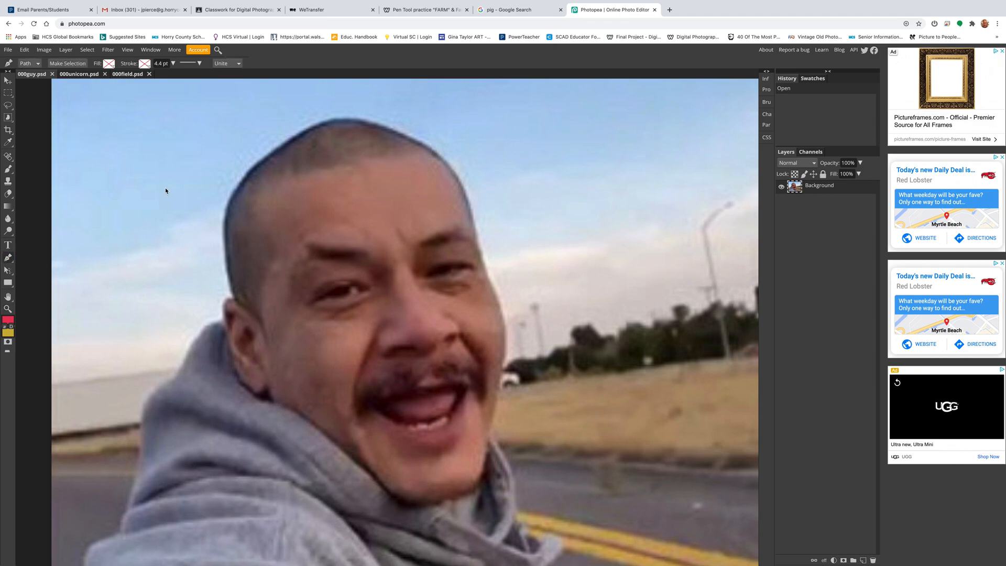
pyautogui.click(236, 189)
pyautogui.click(246, 172)
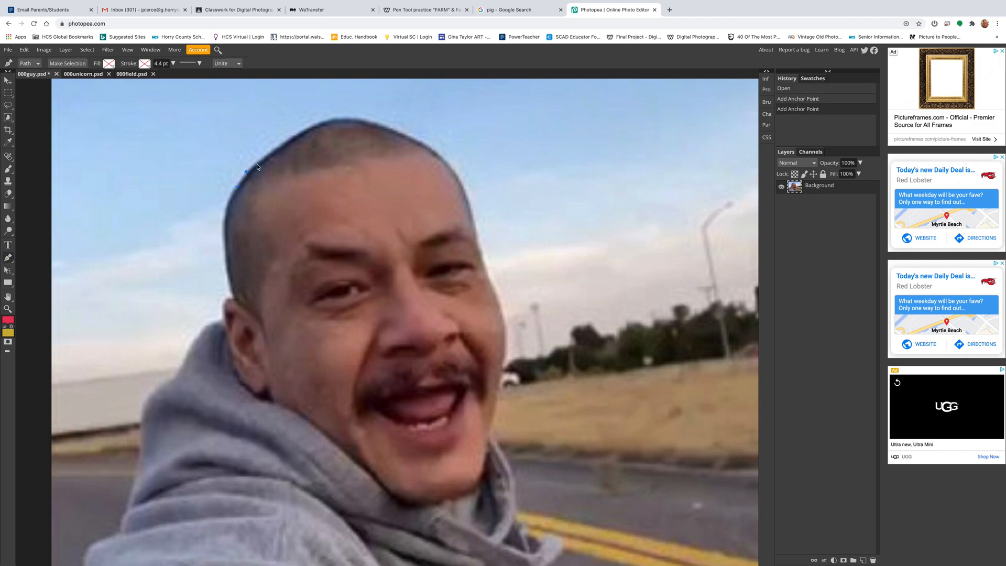
pyautogui.click(257, 166)
pyautogui.click(271, 153)
pyautogui.click(289, 140)
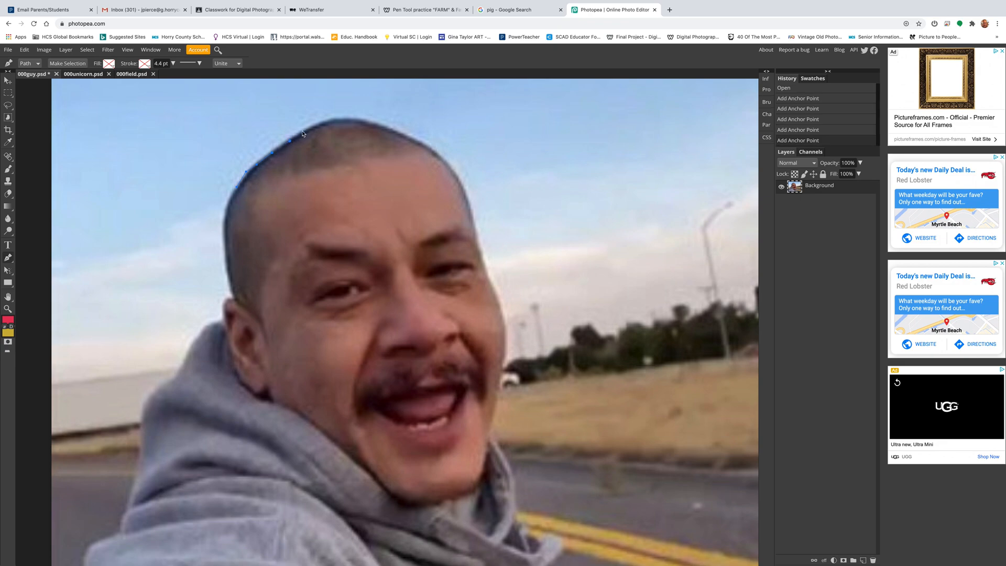
pyautogui.click(303, 129)
pyautogui.click(320, 123)
pyautogui.click(333, 118)
pyautogui.click(346, 119)
# Step: Continue the pen path from the crown down the right side of the man's head and face to his jaw
pyautogui.click(368, 121)
pyautogui.click(396, 131)
pyautogui.click(422, 142)
pyautogui.click(440, 155)
pyautogui.click(456, 173)
pyautogui.click(465, 191)
pyautogui.click(474, 224)
pyautogui.click(482, 262)
pyautogui.click(487, 278)
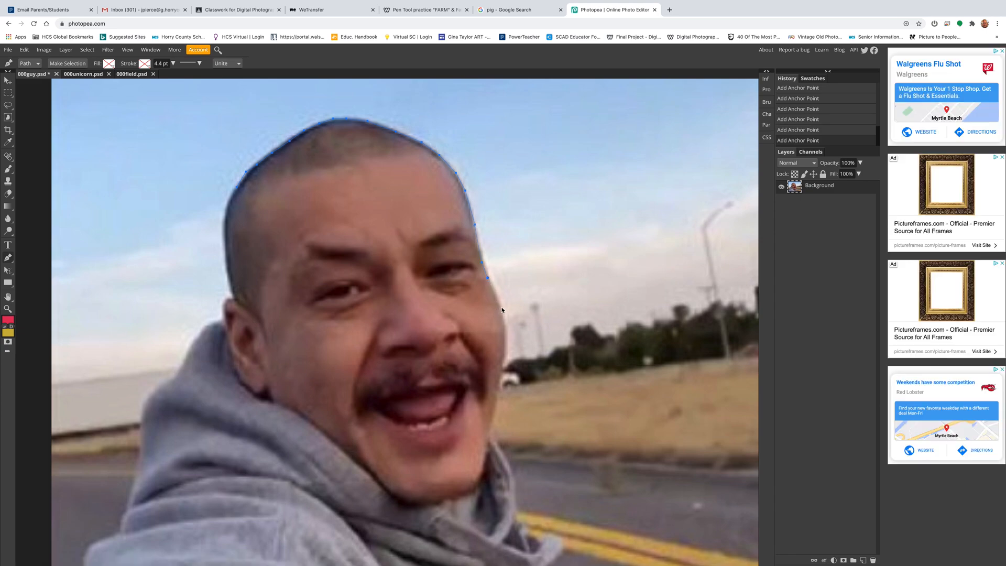
pyautogui.click(498, 303)
pyautogui.click(505, 326)
pyautogui.click(502, 363)
pyautogui.click(495, 407)
pyautogui.click(489, 432)
# Step: Extend the pen path along the right edge of the hoodie's collar below the jaw
pyautogui.scroll(-2, 505, 446)
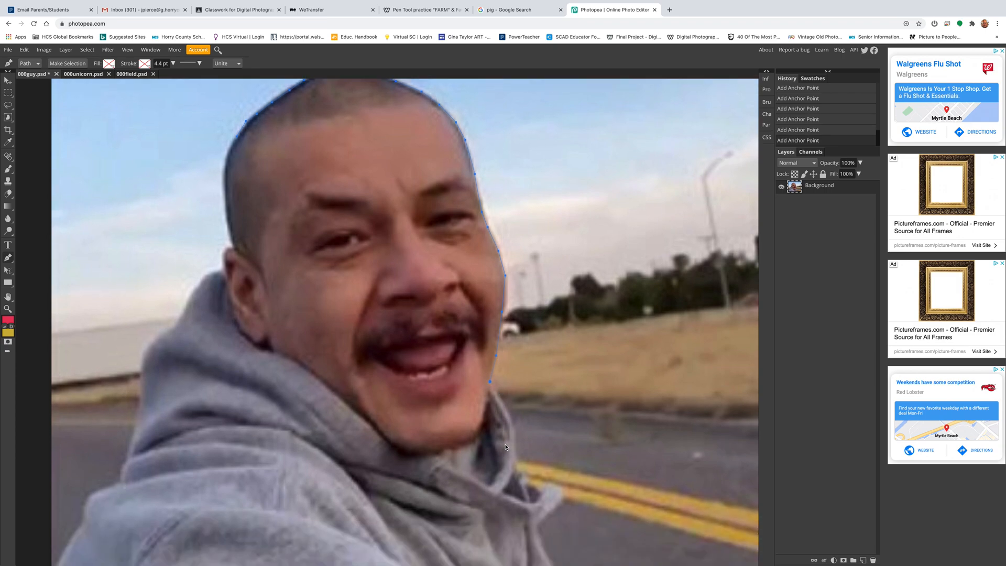
pyautogui.scroll(-1, 506, 446)
pyautogui.click(499, 361)
pyautogui.click(510, 387)
pyautogui.click(513, 399)
pyautogui.click(515, 413)
pyautogui.click(512, 425)
pyautogui.click(517, 433)
pyautogui.click(524, 443)
pyautogui.click(528, 452)
pyautogui.click(530, 462)
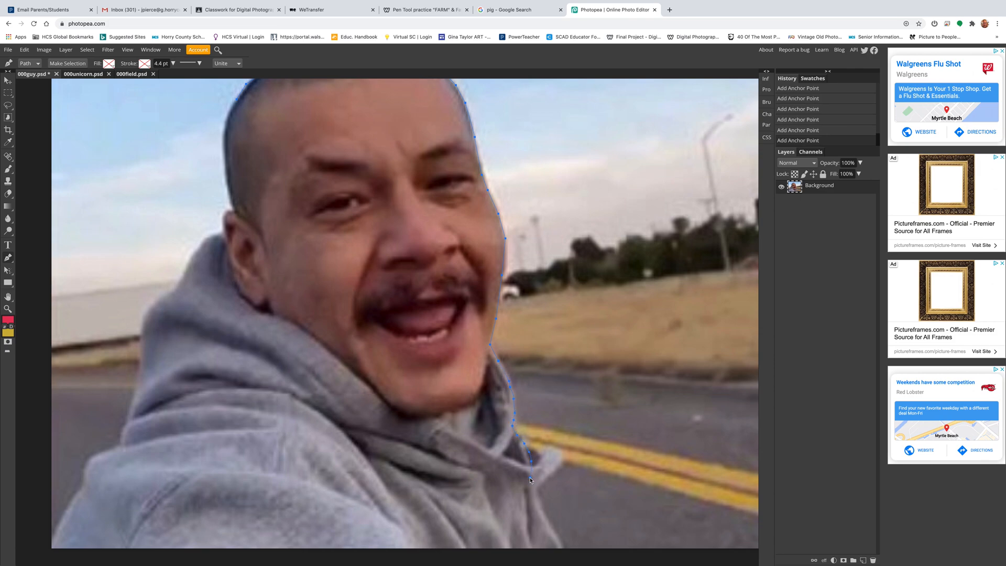
# Step: Carry the pen path across to the left shoulder and up the sleeve edge, undoing the last two anchor points
pyautogui.click(82, 477)
pyautogui.click(95, 458)
pyautogui.click(105, 453)
pyautogui.click(113, 450)
pyautogui.click(119, 446)
pyautogui.click(123, 436)
pyautogui.click(124, 428)
pyautogui.click(127, 419)
pyautogui.click(128, 412)
pyautogui.click(131, 401)
pyautogui.click(135, 392)
pyautogui.click(137, 383)
pyautogui.click(137, 350)
pyautogui.hotkey('ctrl', 'z')
pyautogui.hotkey('ctrl', 'z')
# Step: Trace the pen path up the left edge of the hood to just below the man's ear
pyautogui.click(141, 340)
pyautogui.click(144, 321)
pyautogui.click(143, 313)
pyautogui.click(149, 309)
pyautogui.click(161, 302)
pyautogui.click(173, 292)
pyautogui.click(178, 278)
pyautogui.click(190, 259)
pyautogui.click(199, 246)
pyautogui.click(205, 239)
pyautogui.click(225, 235)
# Step: Trace the pen path past the ear and up the left side of the head, closing it at the starting point
pyautogui.scroll(2, 231, 247)
pyautogui.scroll(1, 231, 248)
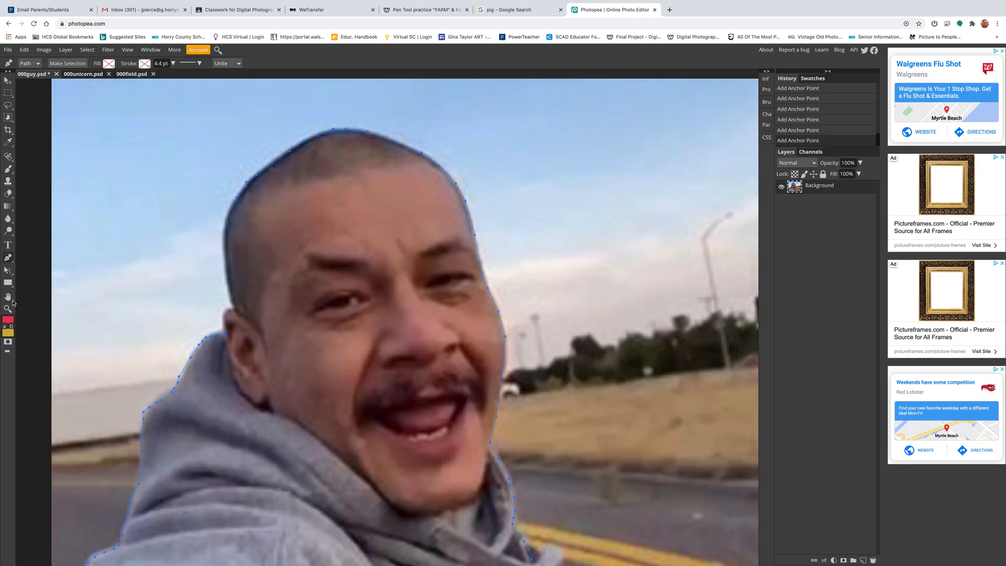
pyautogui.click(8, 297)
pyautogui.moveTo(207, 281)
pyautogui.mouseDown()
pyautogui.moveTo(175, 292)
pyautogui.moveTo(203, 274)
pyautogui.mouseUp()
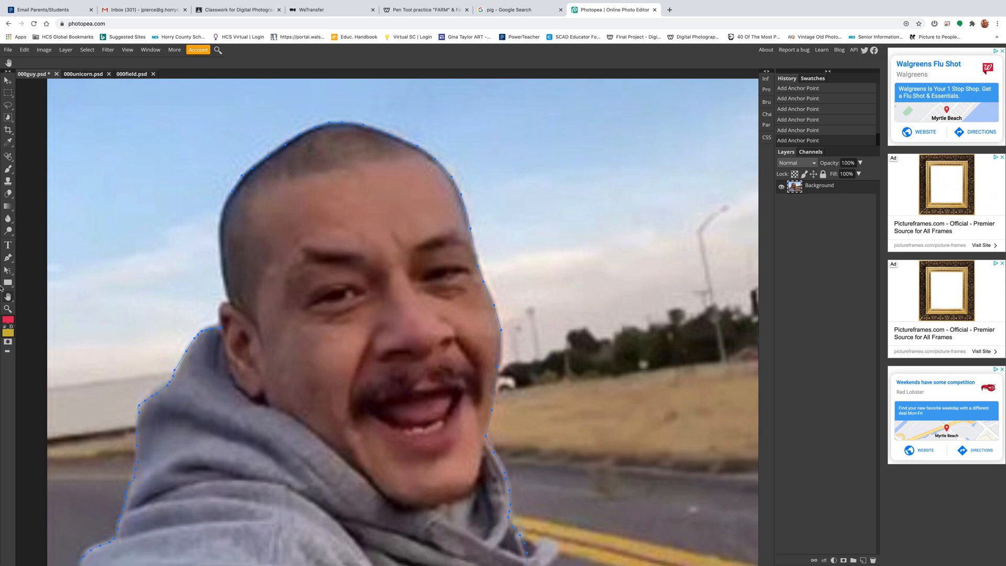
pyautogui.click(8, 257)
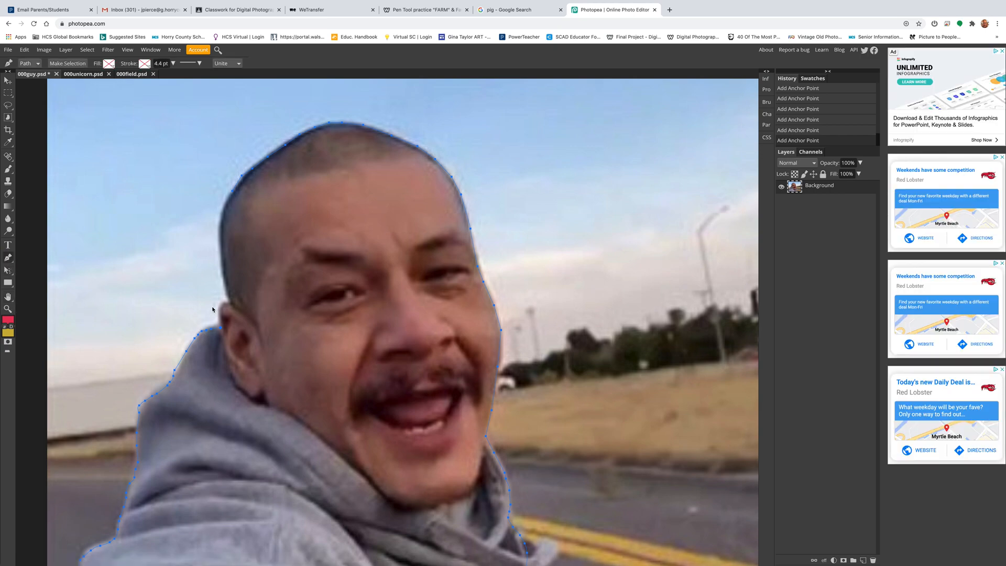
pyautogui.click(225, 305)
pyautogui.click(220, 263)
pyautogui.click(222, 210)
pyautogui.click(241, 177)
# Step: Convert the closed path into an anti-aliased selection and feather it by 2 px
pyautogui.click(73, 64)
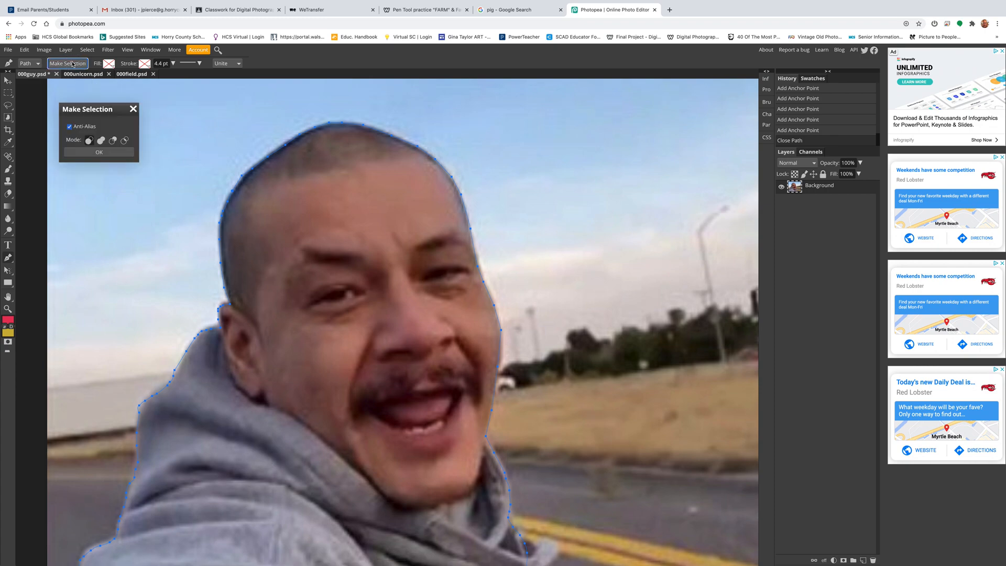
pyautogui.click(95, 153)
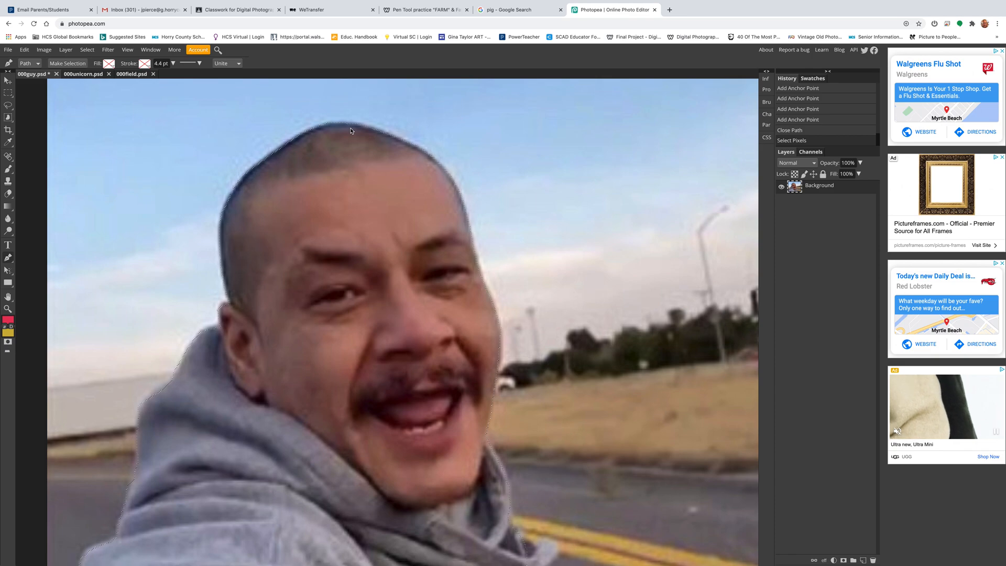
pyautogui.click(87, 50)
pyautogui.moveTo(125, 140)
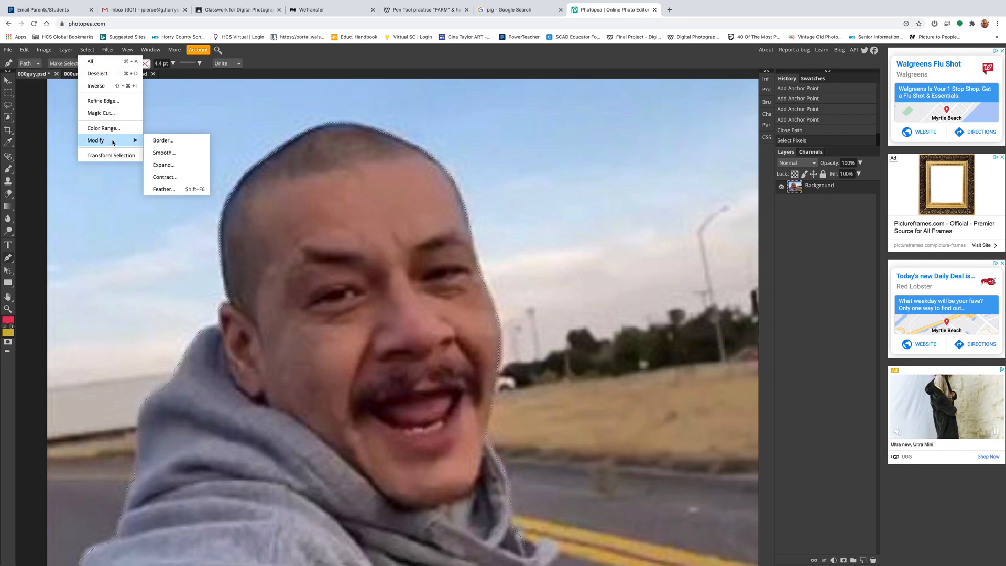
pyautogui.click(164, 189)
pyautogui.click(95, 126)
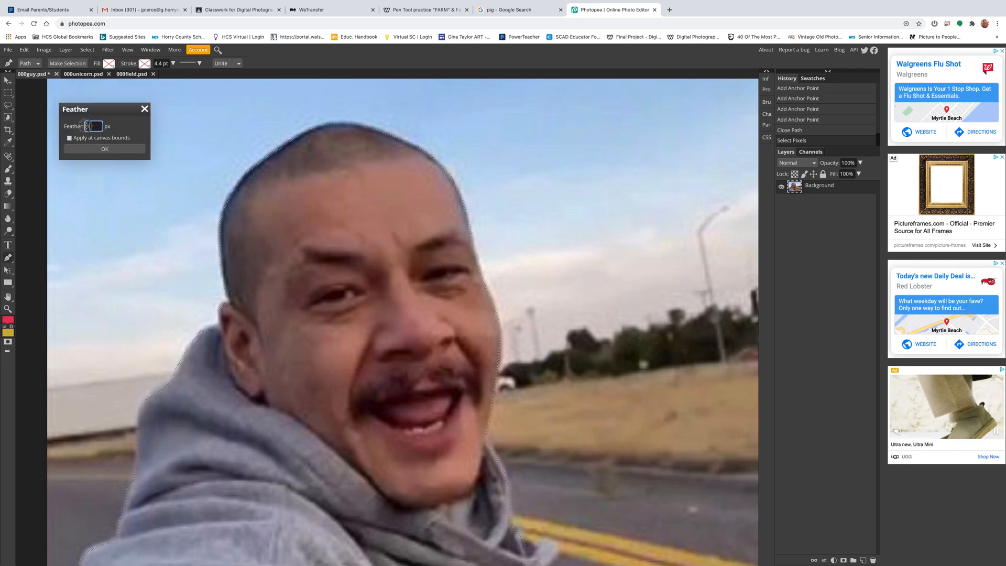
pyautogui.write('2')
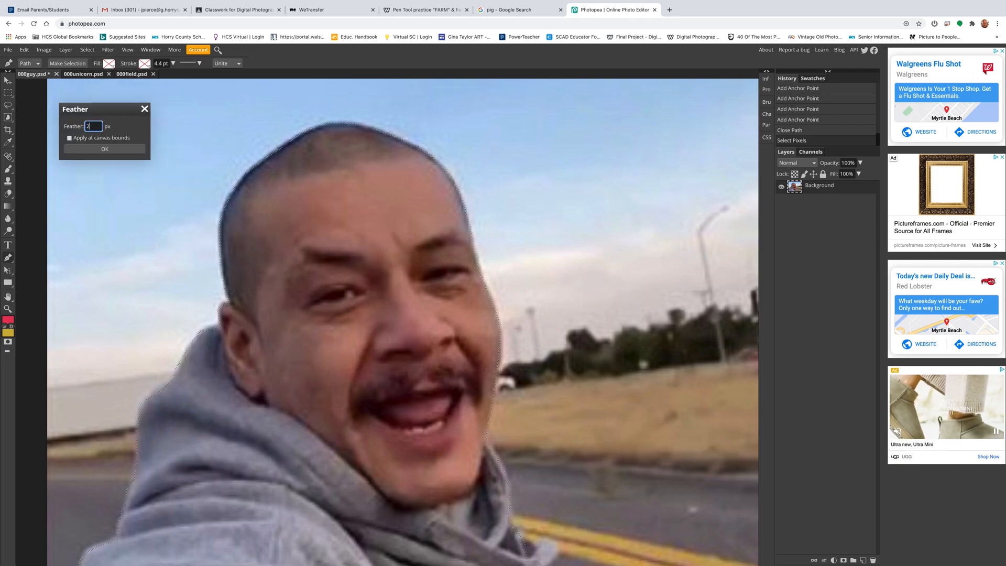
pyautogui.click(95, 149)
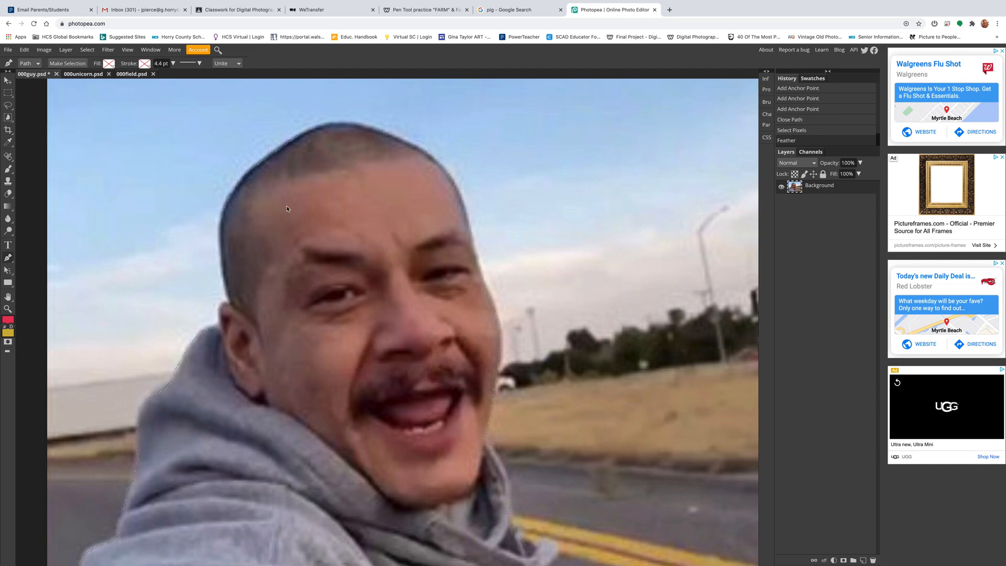
# Step: Copy the feathered selection of the man and paste it into the 000field.psd document
pyautogui.scroll(-1, 287, 209)
pyautogui.scroll(-1, 287, 208)
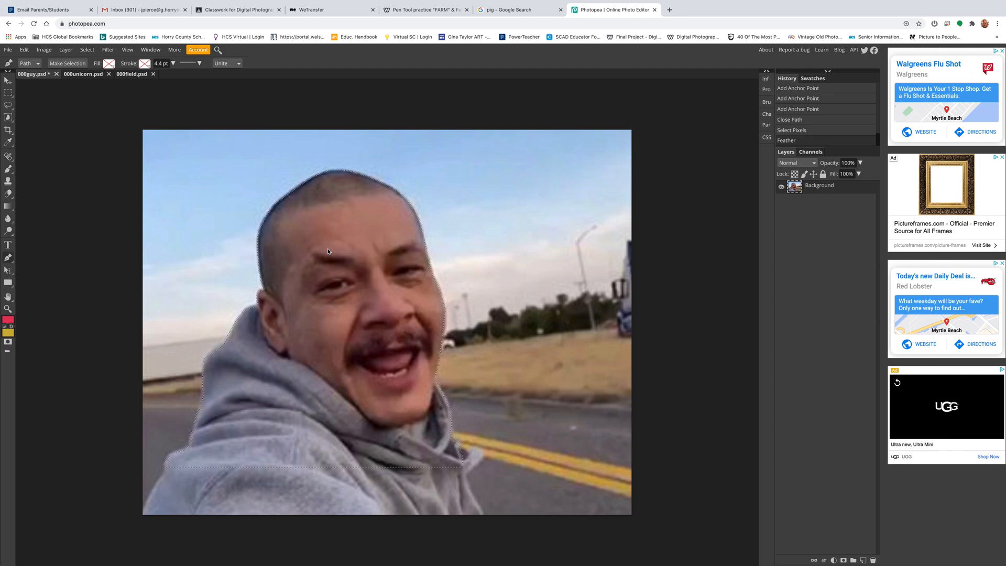
pyautogui.click(131, 74)
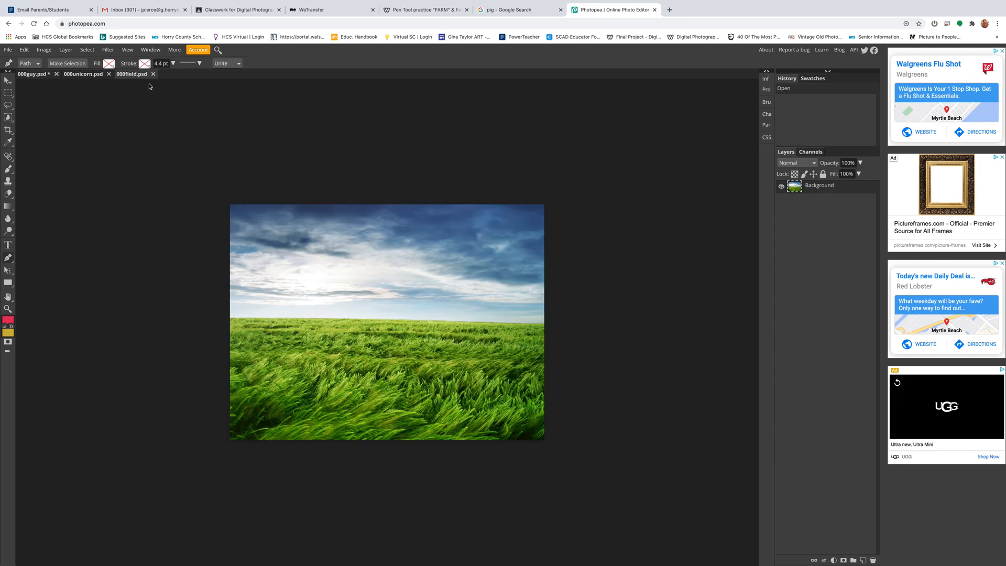
pyautogui.hotkey('ctrl', 'v')
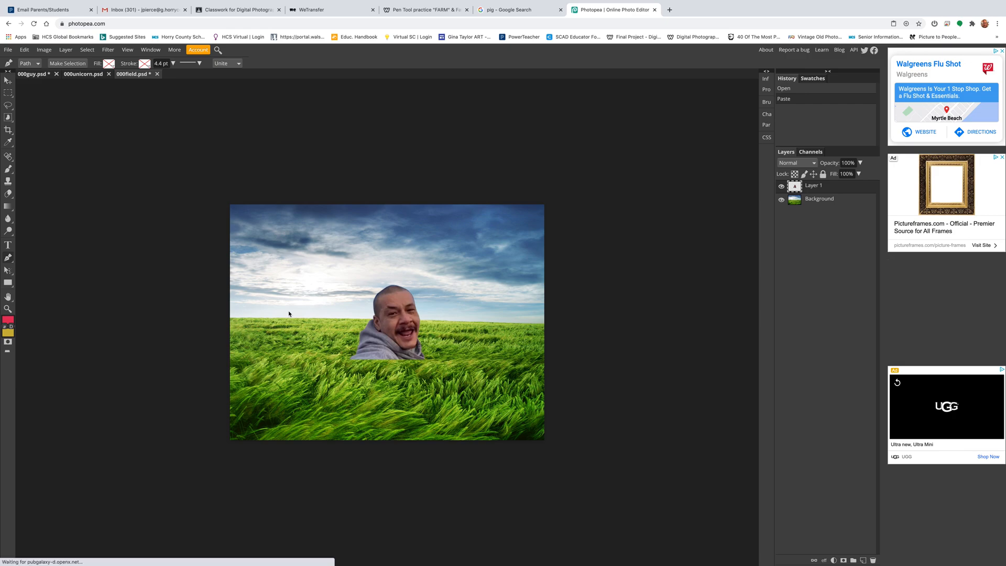
# Step: Move the man into the lower-left corner of the grass field and enlarge him slightly
pyautogui.click(8, 81)
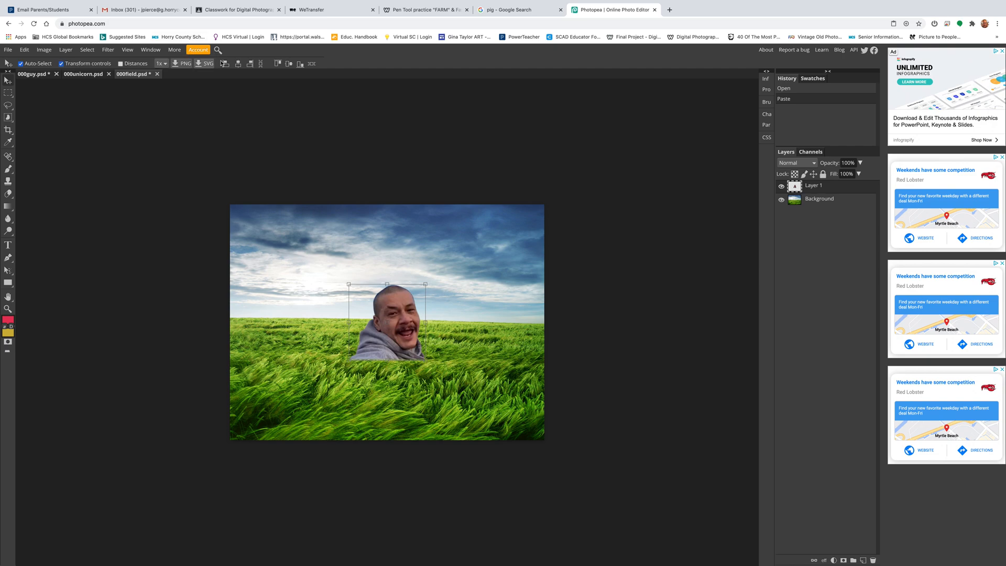
pyautogui.moveTo(406, 303); pyautogui.dragTo(275, 386)
pyautogui.moveTo(296, 365); pyautogui.dragTo(304, 359)
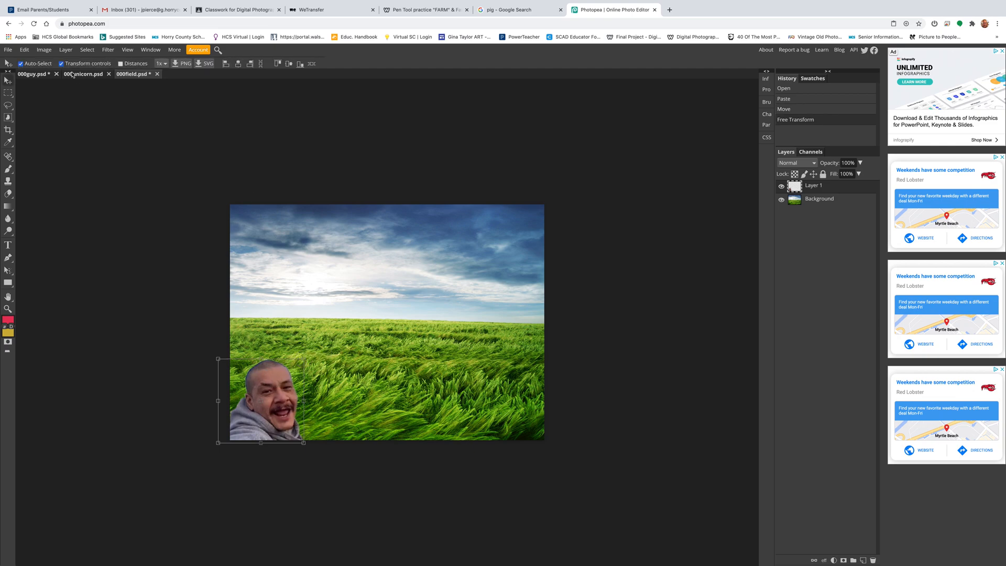
# Step: In 000unicorn.psd, start a pen path at the muzzle's left edge and trace up the face and around the left ear
pyautogui.click(72, 74)
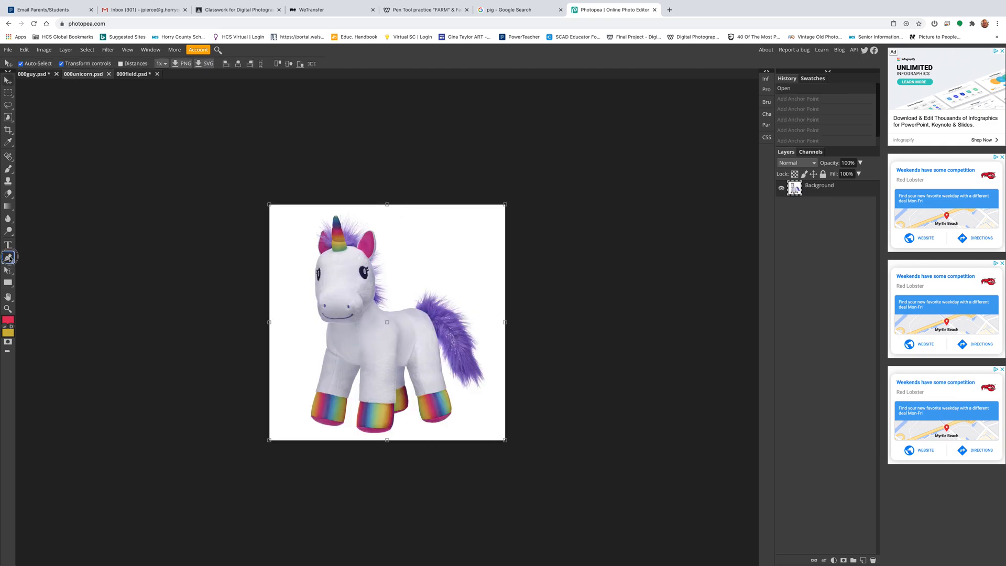
pyautogui.click(8, 257)
pyautogui.click(316, 295)
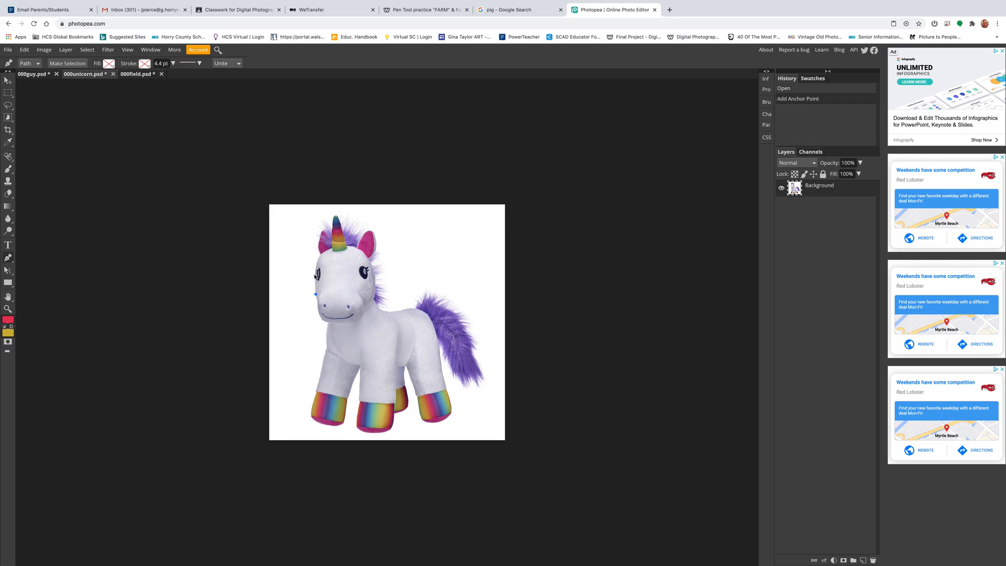
pyautogui.click(314, 275)
pyautogui.click(316, 263)
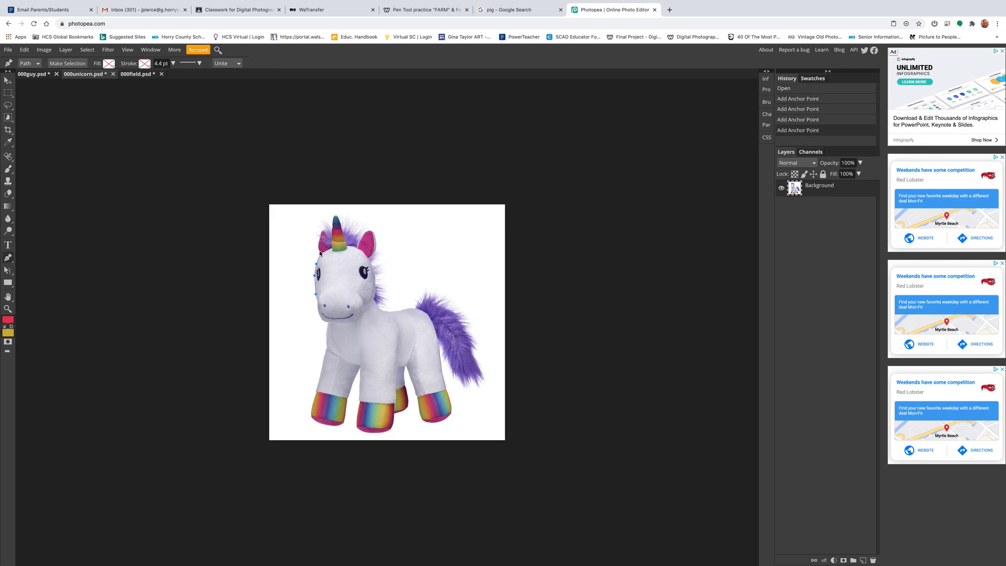
pyautogui.click(320, 255)
pyautogui.click(318, 248)
pyautogui.click(319, 237)
pyautogui.click(321, 230)
# Step: Continue the pen path over the unicorn's horn and around the right ear to its base
pyautogui.click(330, 227)
pyautogui.click(334, 218)
pyautogui.click(343, 230)
pyautogui.click(346, 240)
pyautogui.click(351, 234)
pyautogui.click(361, 229)
pyautogui.click(369, 231)
pyautogui.click(374, 240)
pyautogui.click(370, 255)
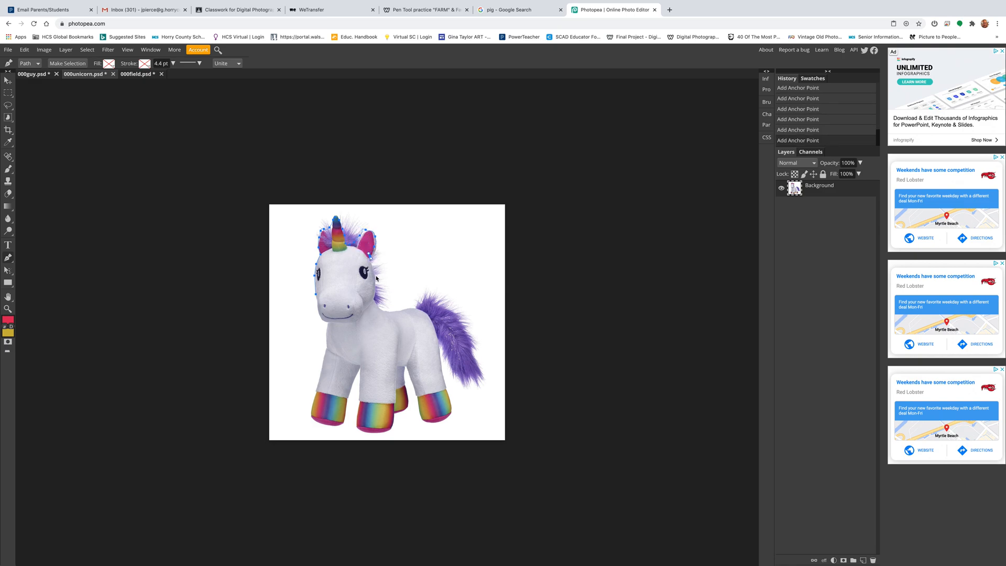
# Step: Trace the pen path down the back of the neck and along the unicorn's back to the base of the tail
pyautogui.click(374, 302)
pyautogui.click(381, 311)
pyautogui.click(387, 311)
pyautogui.click(397, 311)
pyautogui.click(407, 310)
pyautogui.click(417, 309)
# Step: Trace the pen path around the unicorn's legs, leaving out the tail, and up the left front leg to the chest
pyautogui.click(453, 413)
pyautogui.click(360, 364)
pyautogui.click(342, 424)
pyautogui.click(313, 417)
pyautogui.click(321, 371)
pyautogui.click(325, 347)
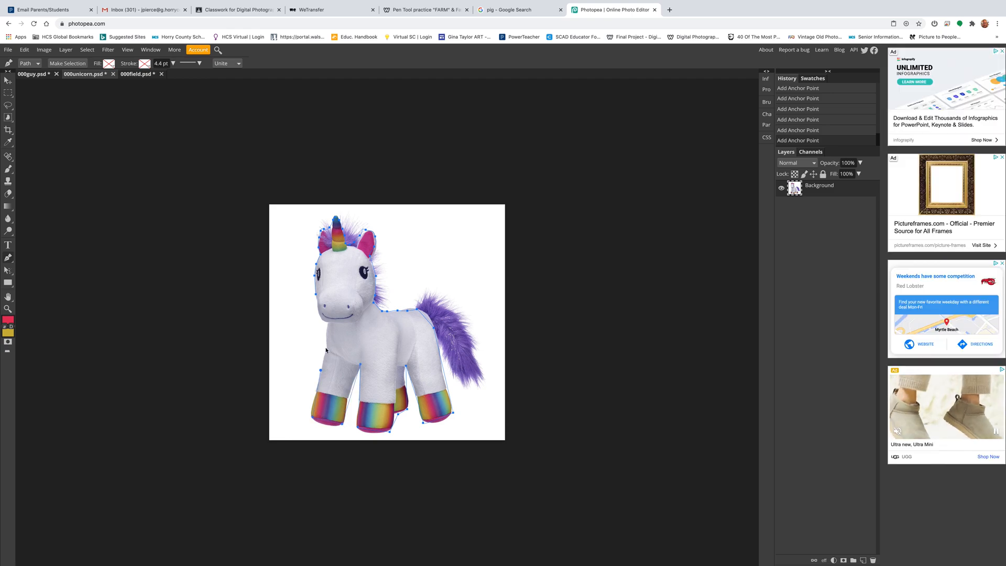
# Step: Trace the pen path around the chin and muzzle, closing it at the starting point
pyautogui.click(328, 322)
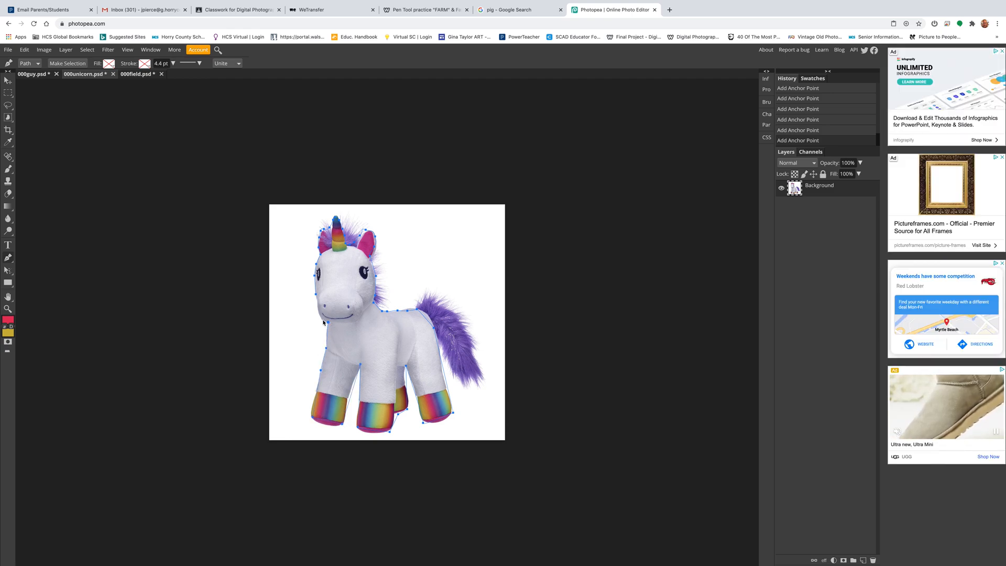
pyautogui.click(320, 318)
pyautogui.click(319, 314)
pyautogui.click(317, 307)
pyautogui.click(317, 304)
pyautogui.click(316, 294)
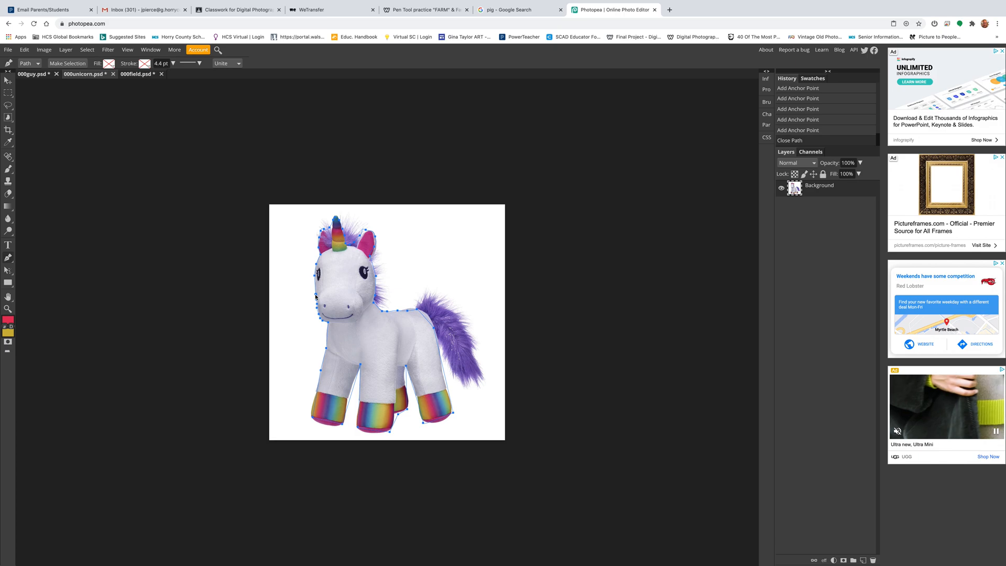
# Step: Convert the closed unicorn path into an anti-aliased selection and feather it by 2 px
pyautogui.click(67, 63)
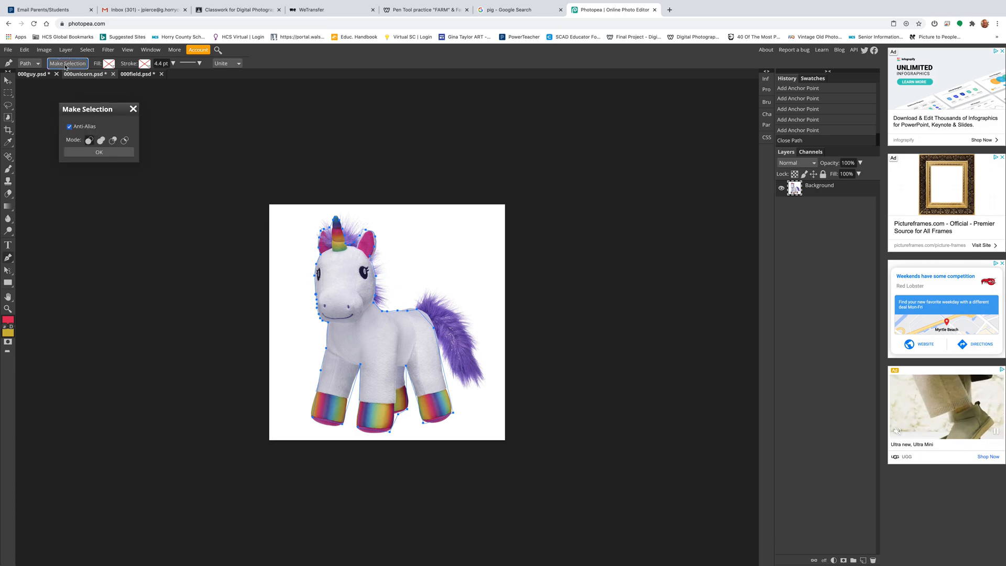
pyautogui.click(99, 151)
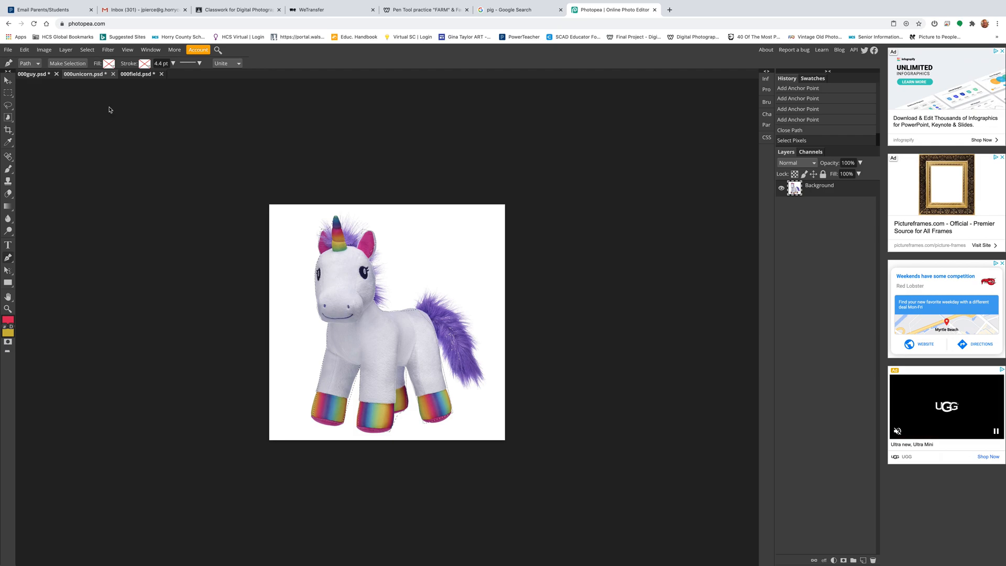
pyautogui.click(87, 49)
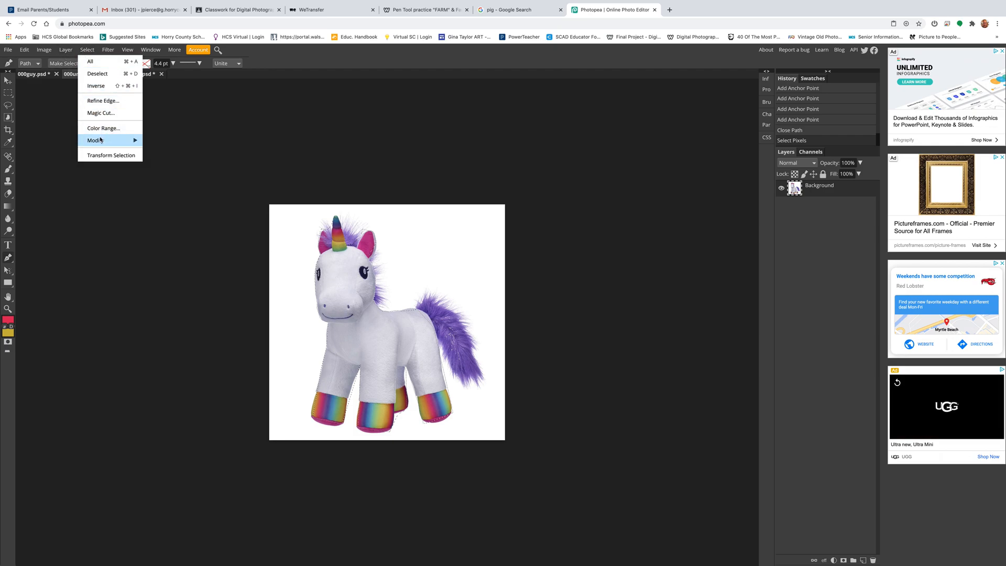
pyautogui.moveTo(101, 142)
pyautogui.click(162, 189)
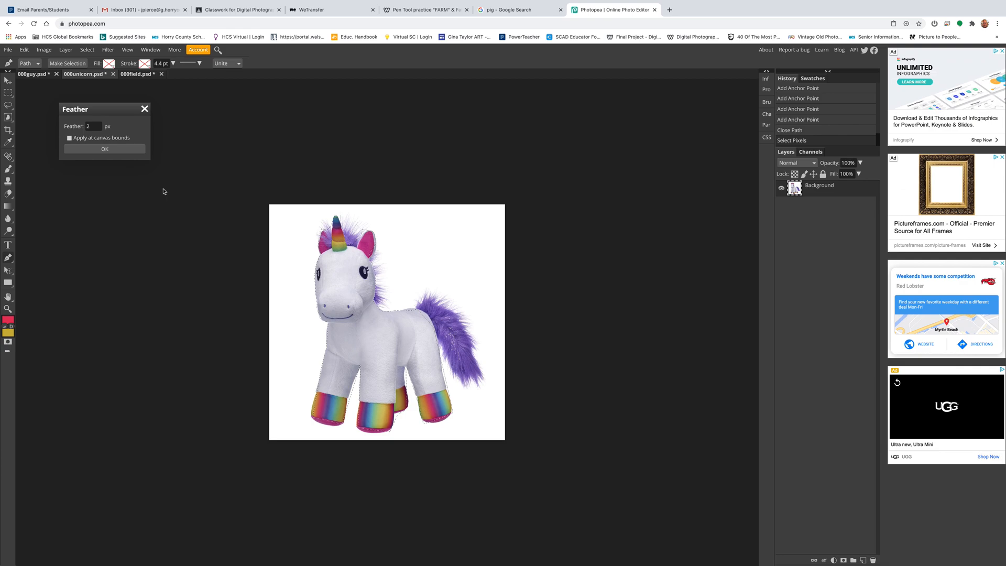
pyautogui.click(104, 150)
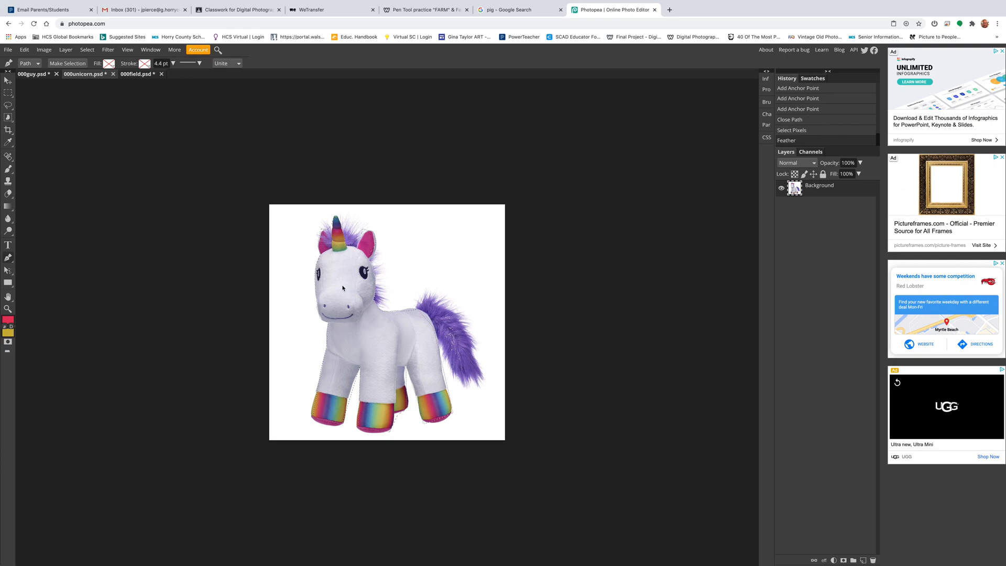
# Step: Paste the copied unicorn into 000field.psd and place it, scaled down, on the grass beside the man
pyautogui.click(130, 75)
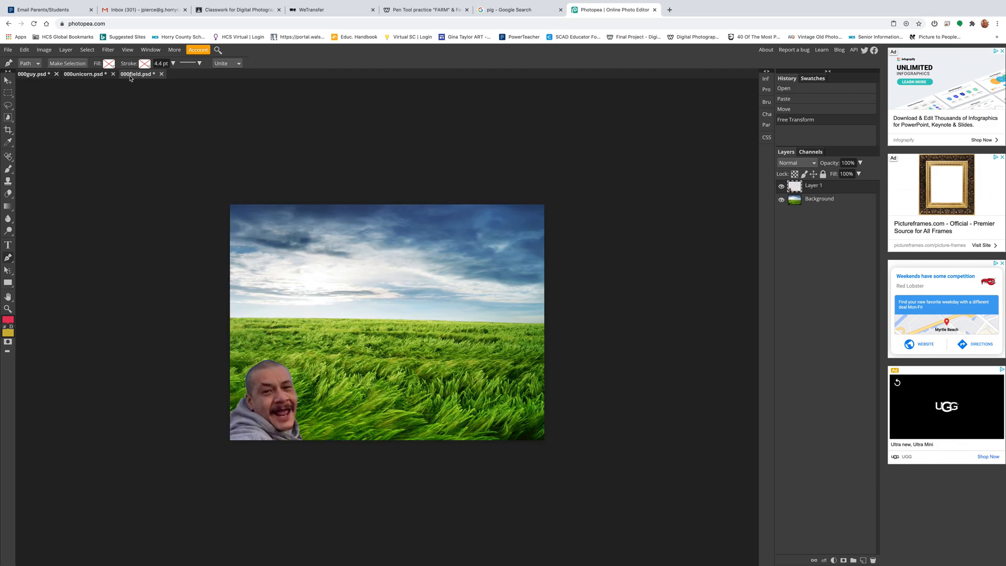
pyautogui.hotkey('ctrl', 'v')
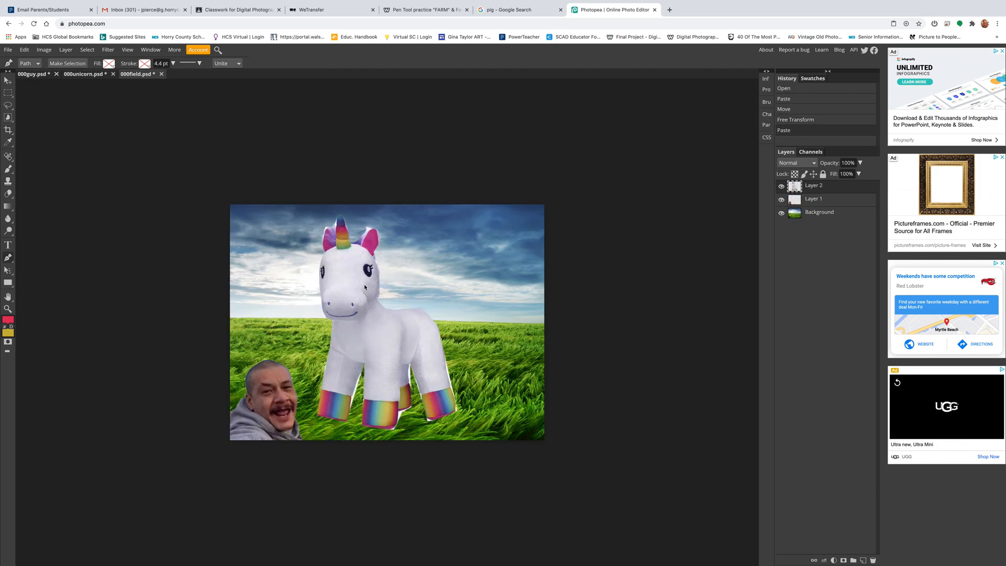
pyautogui.click(8, 84)
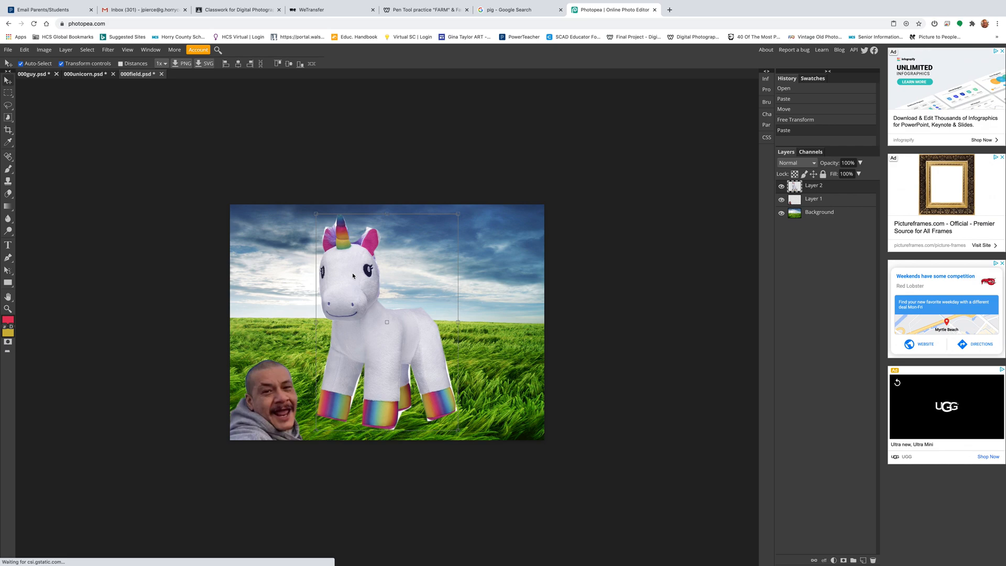
pyautogui.moveTo(317, 214); pyautogui.dragTo(372, 317)
pyautogui.press('Return')
pyautogui.moveTo(390, 359); pyautogui.dragTo(350, 347)
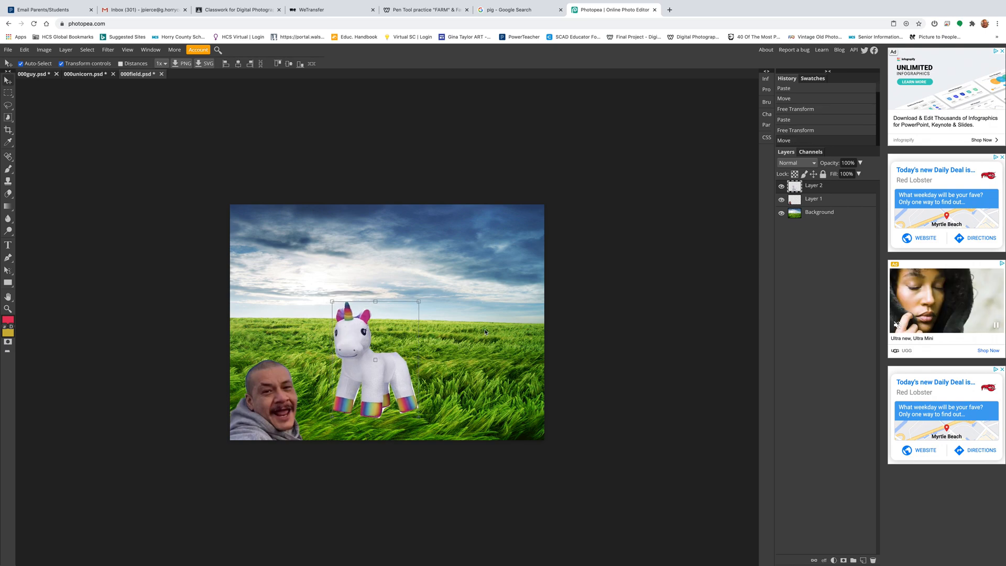
# Step: On the Background layer, start a pen path where the horizon meets the image's right edge and trace a short stretch leftward
pyautogui.click(817, 214)
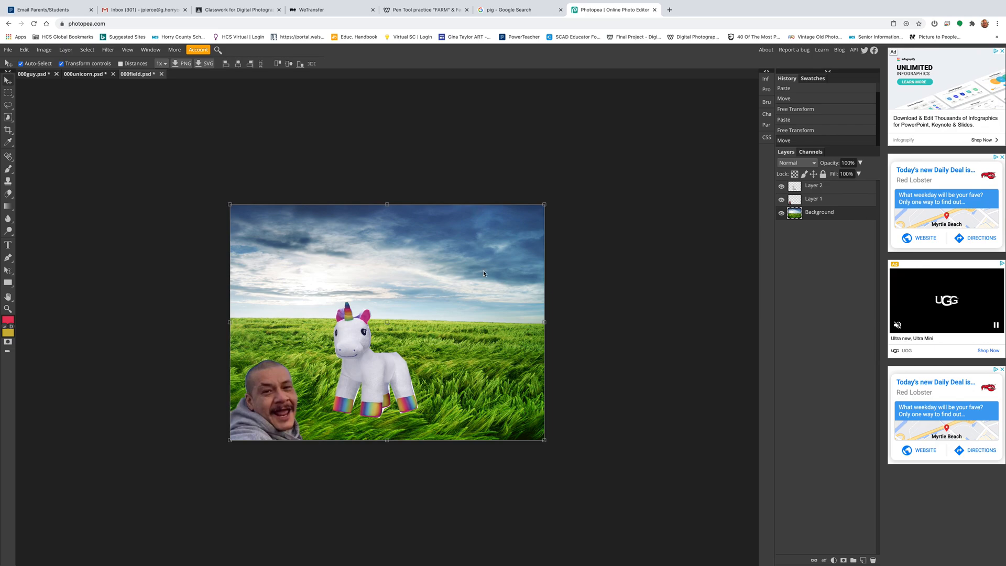
pyautogui.click(8, 257)
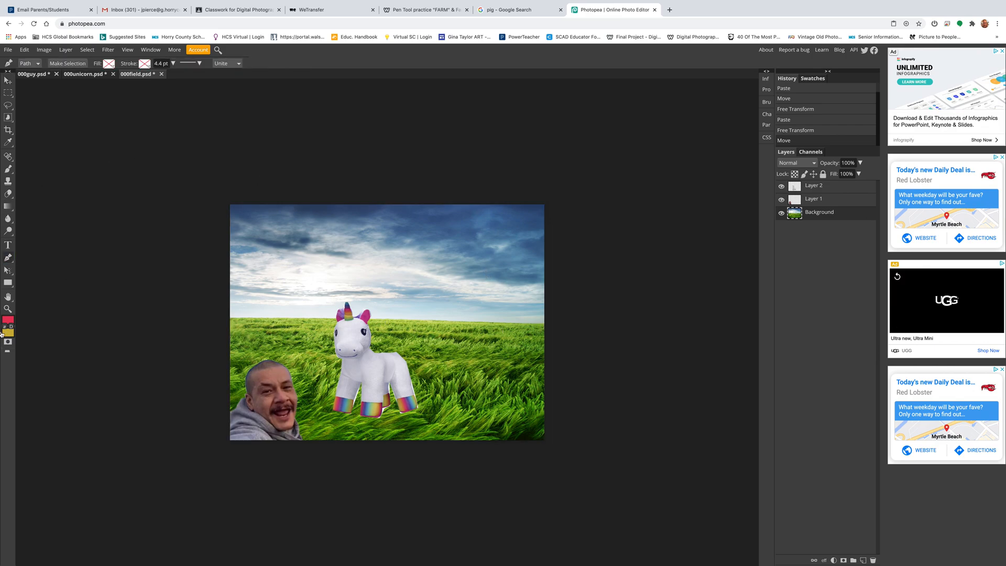
pyautogui.click(8, 309)
pyautogui.click(540, 326)
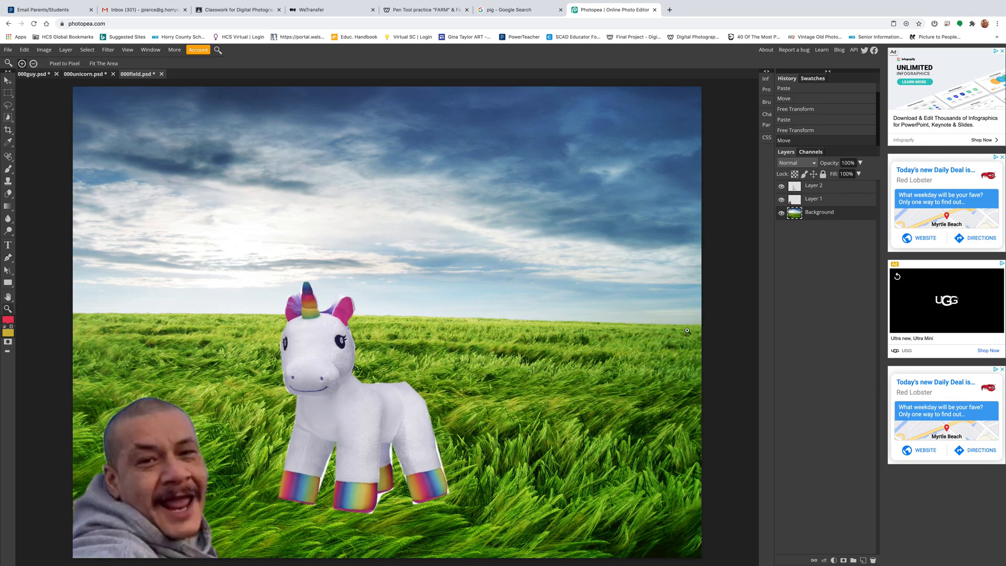
pyautogui.click(712, 326)
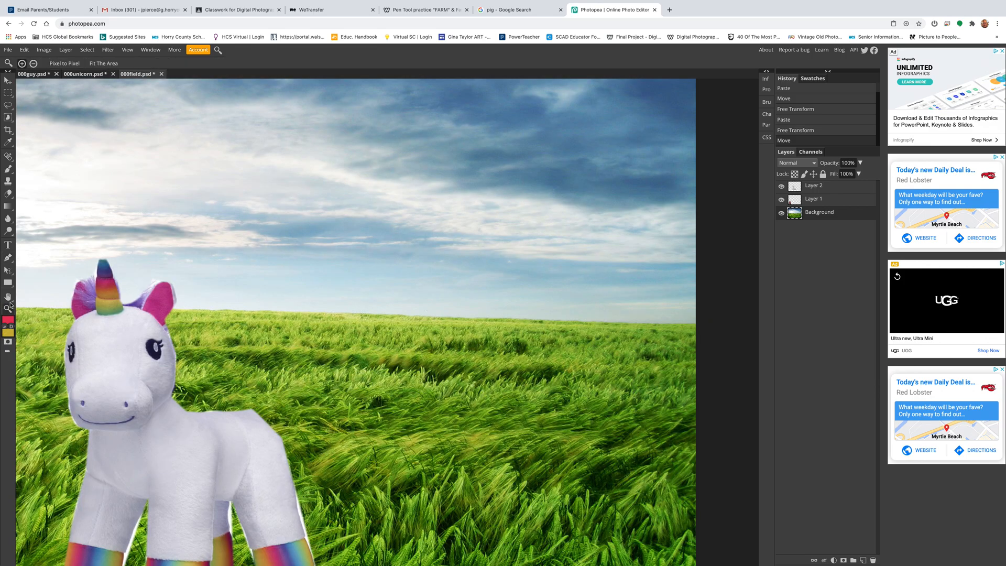
pyautogui.click(8, 260)
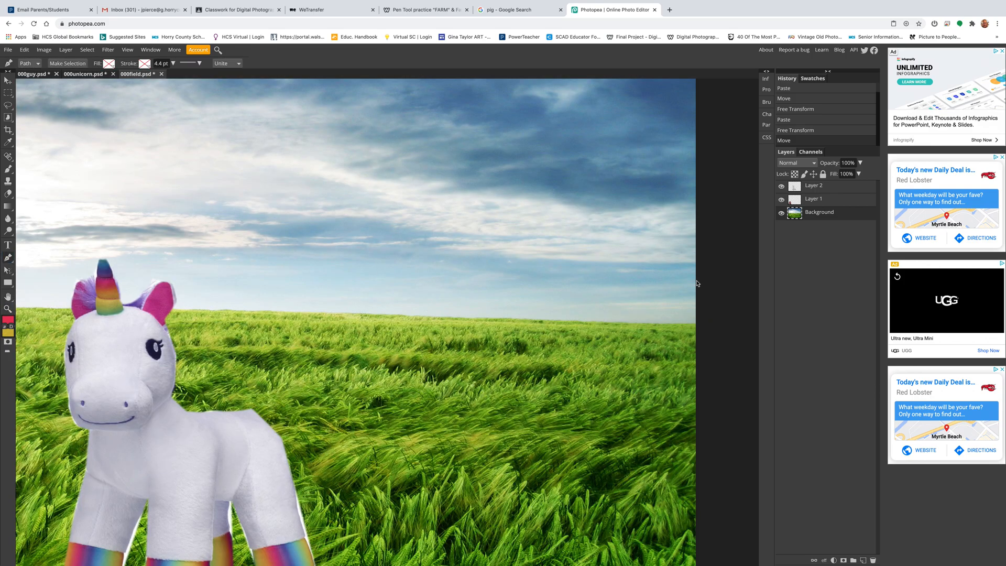
pyautogui.click(696, 323)
pyautogui.click(683, 323)
pyautogui.click(667, 323)
pyautogui.click(635, 323)
# Step: Continue the pen path leftward along the grass horizon to roughly halfway between the unicorn and the image's right edge
pyautogui.click(608, 322)
pyautogui.click(576, 320)
pyautogui.click(539, 320)
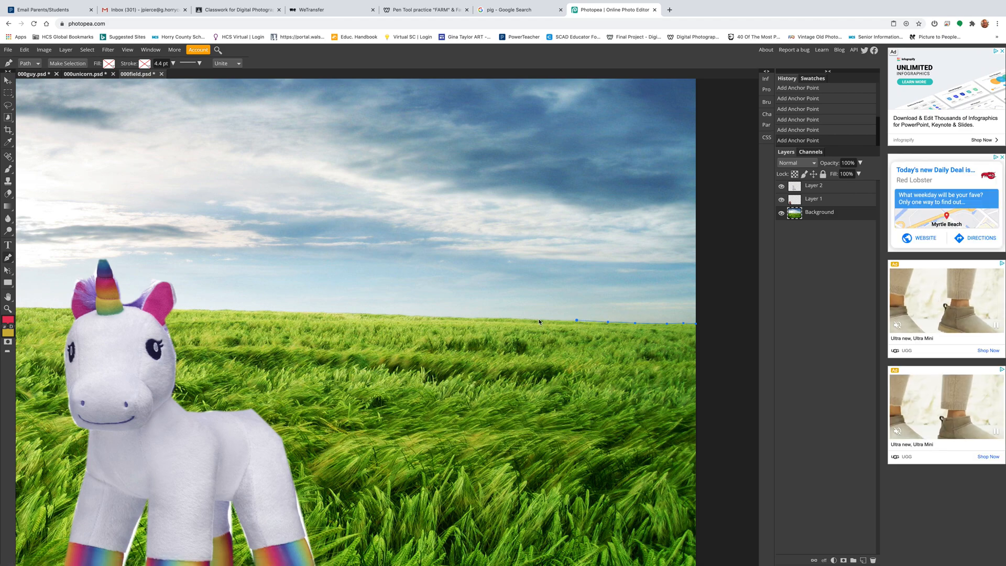
pyautogui.click(504, 317)
pyautogui.click(479, 317)
pyautogui.click(464, 317)
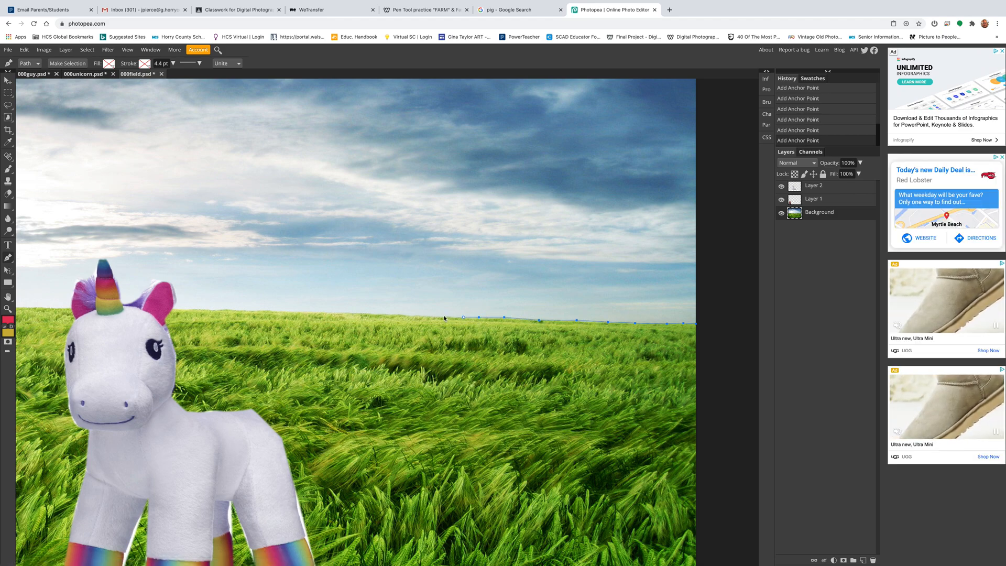
pyautogui.click(444, 317)
# Step: Close the path around the grass, running past the canvas's bottom and right edges, and convert it into an anti-aliased selection
pyautogui.scroll(-2, 445, 409)
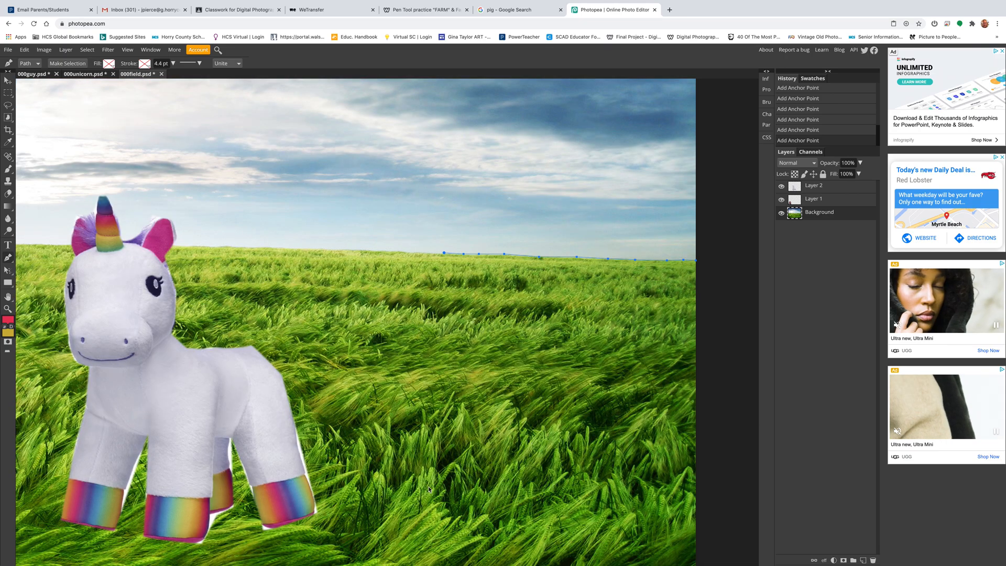
pyautogui.click(428, 479)
pyautogui.scroll(-3, 442, 463)
pyautogui.click(422, 514)
pyautogui.click(737, 527)
pyautogui.click(712, 260)
pyautogui.click(696, 143)
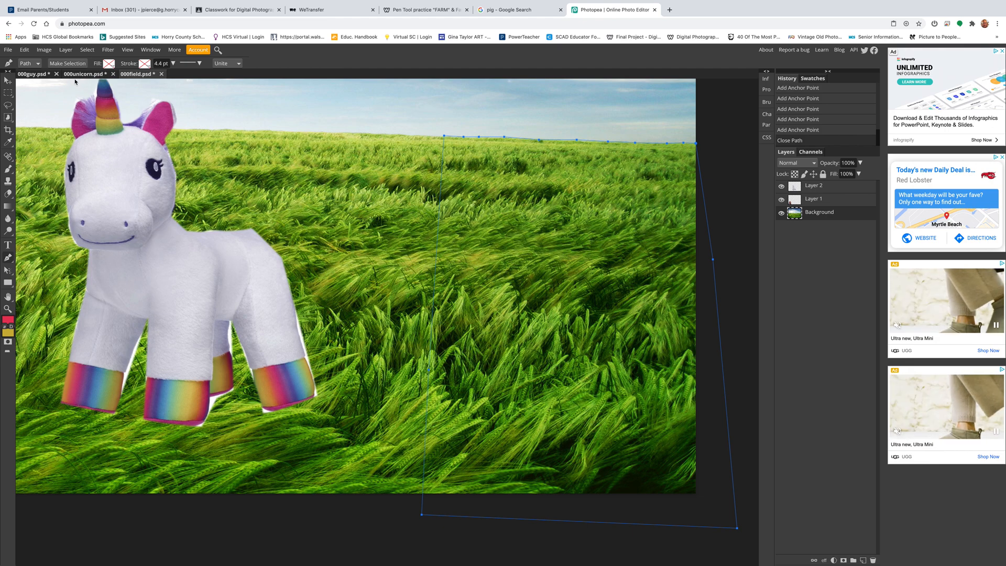
pyautogui.click(66, 65)
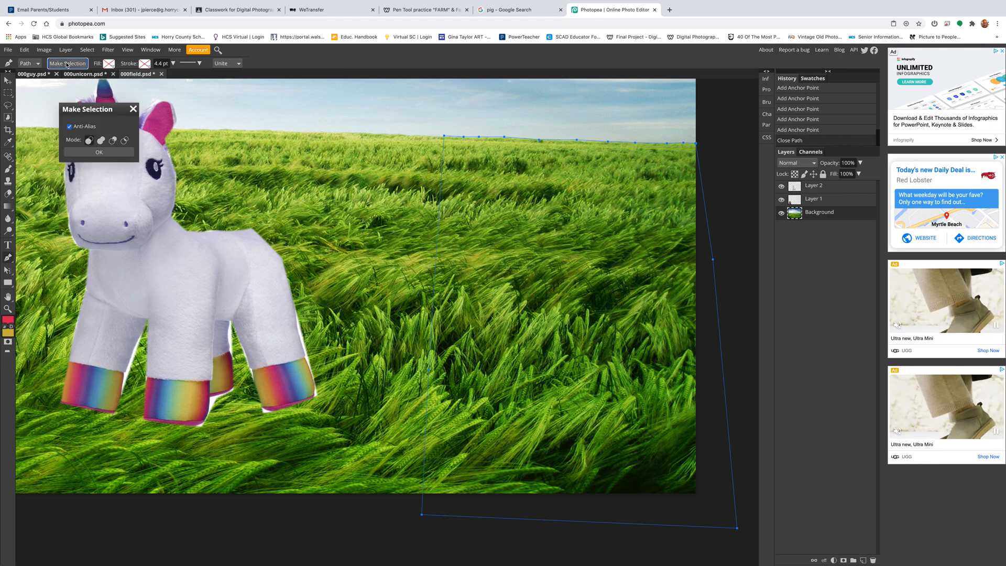
pyautogui.click(84, 153)
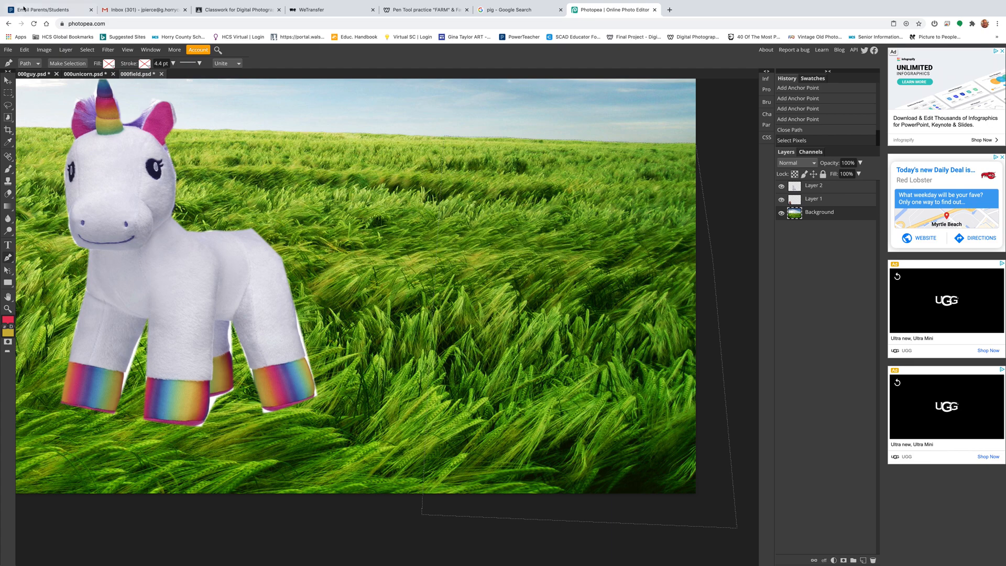
# Step: Copy the selected grass to its own layer with Layer Via Copy and check it with the Background layer briefly hidden
pyautogui.click(82, 50)
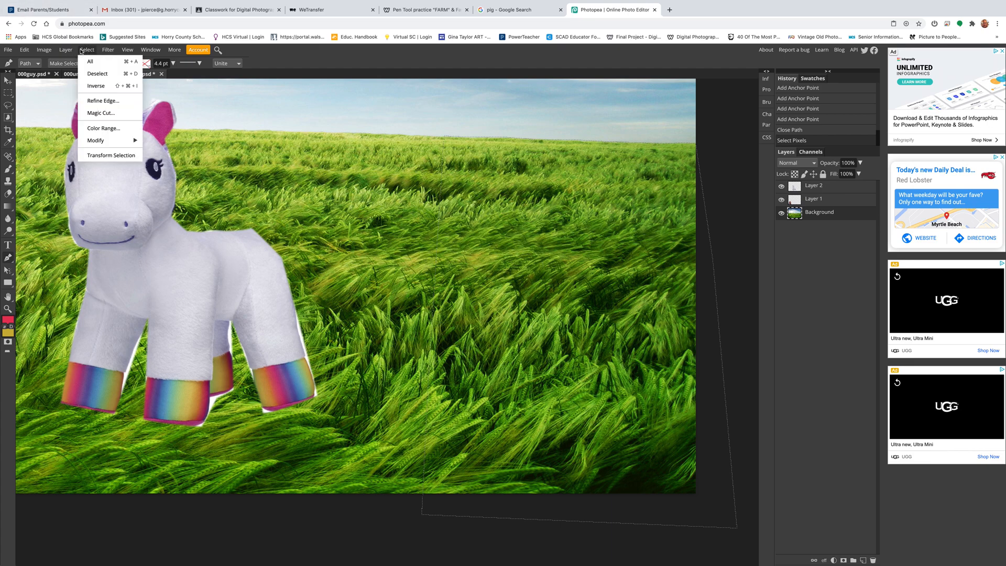
pyautogui.moveTo(78, 52)
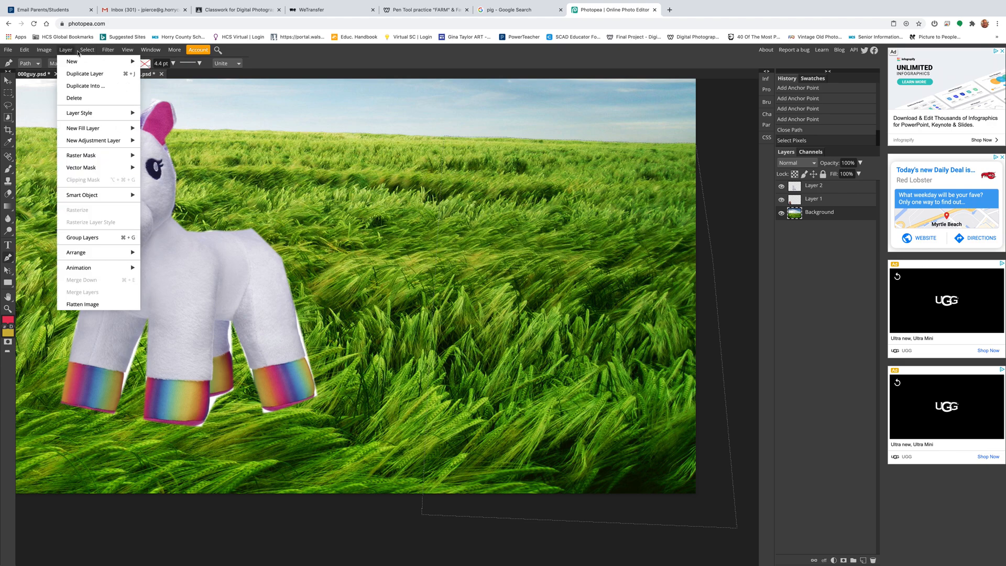
pyautogui.moveTo(120, 62)
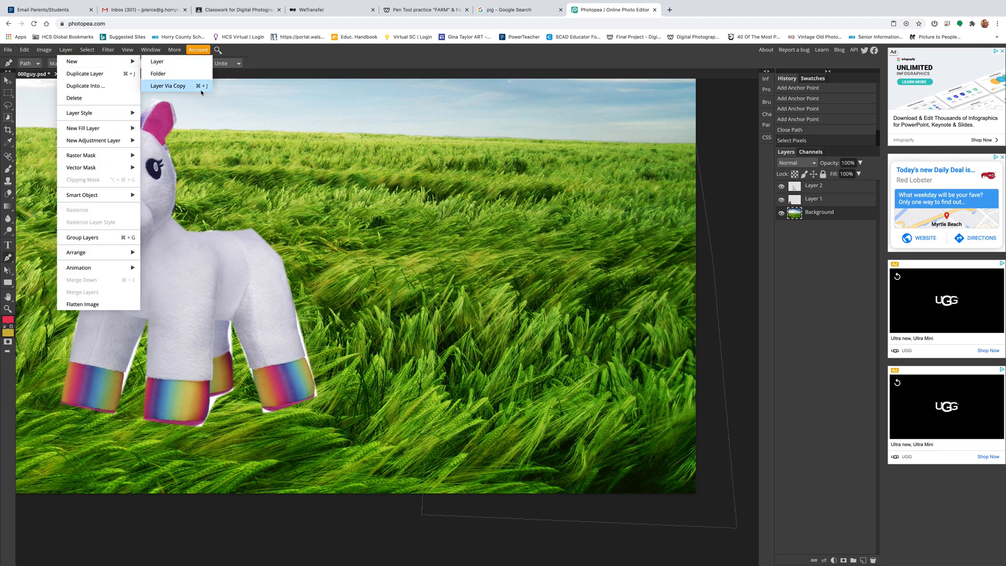
pyautogui.click(182, 86)
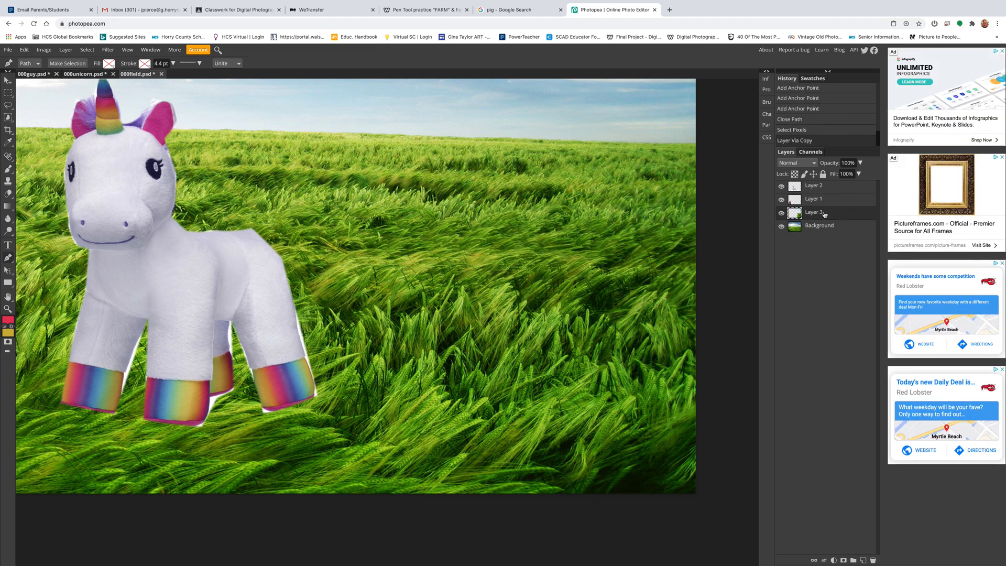
pyautogui.click(781, 227)
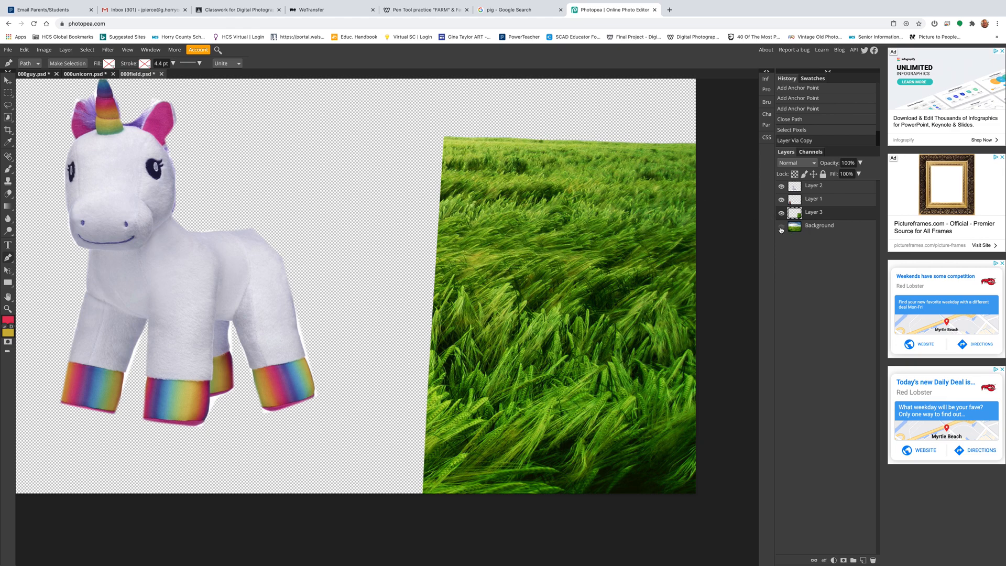
pyautogui.click(781, 227)
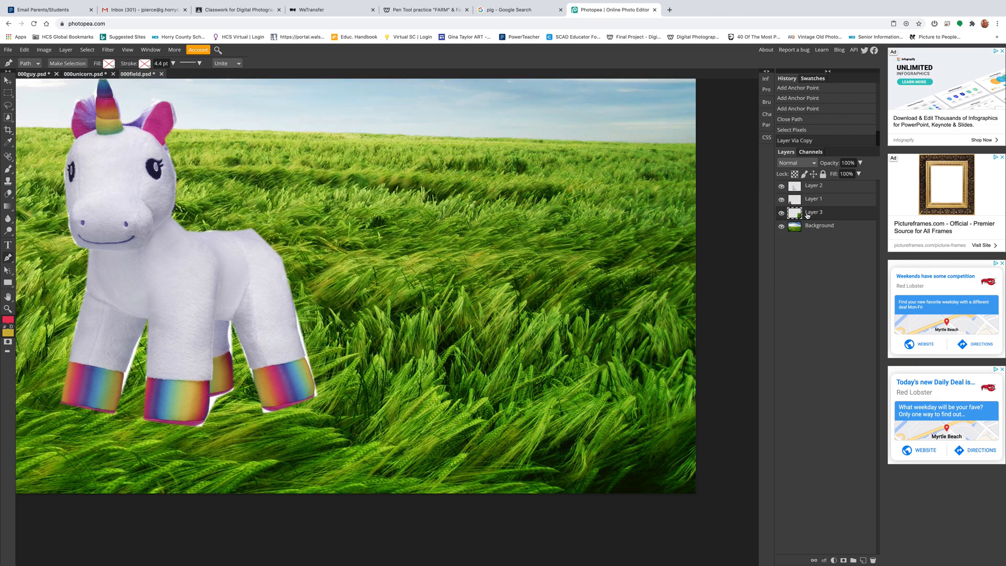
# Step: Move the unicorn up and across to the image's right edge so it overlaps the horizon and runs partly off the canvas
pyautogui.hotkey('ctrl', '0')
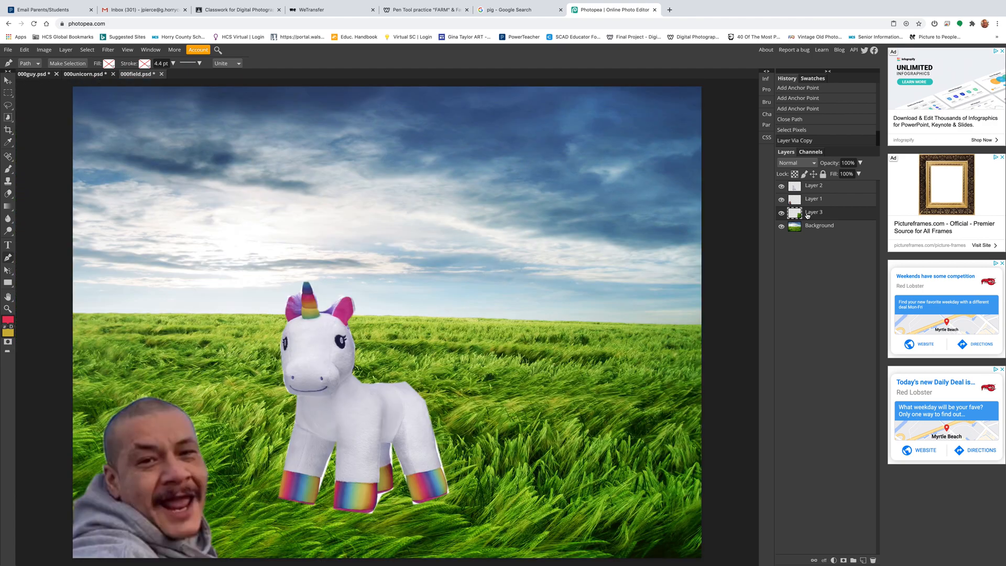
pyautogui.click(7, 79)
pyautogui.moveTo(341, 360); pyautogui.dragTo(632, 290)
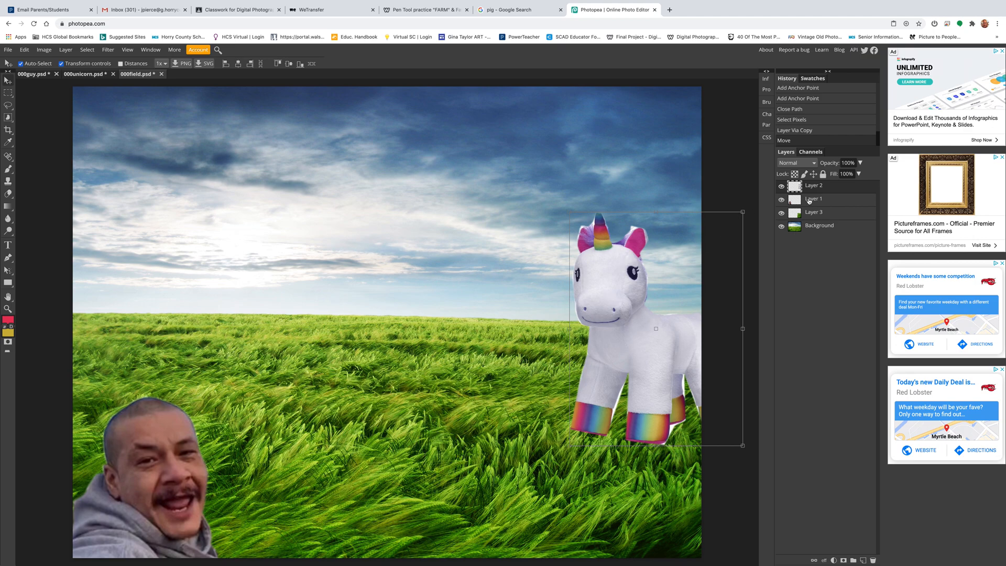
# Step: Place Layer 2 with the unicorn beneath the grass Layer 3, raise the unicorn slightly behind the horizon, and deselect the layer
pyautogui.moveTo(816, 185); pyautogui.dragTo(816, 217)
pyautogui.moveTo(611, 290); pyautogui.dragTo(624, 267)
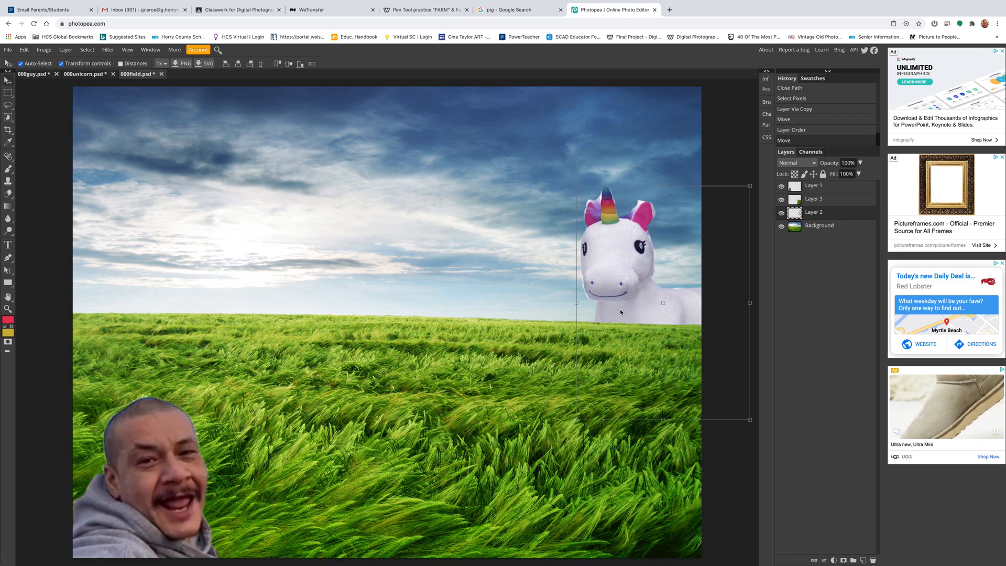
pyautogui.click(65, 53)
pyautogui.moveTo(87, 49)
pyautogui.click(46, 123)
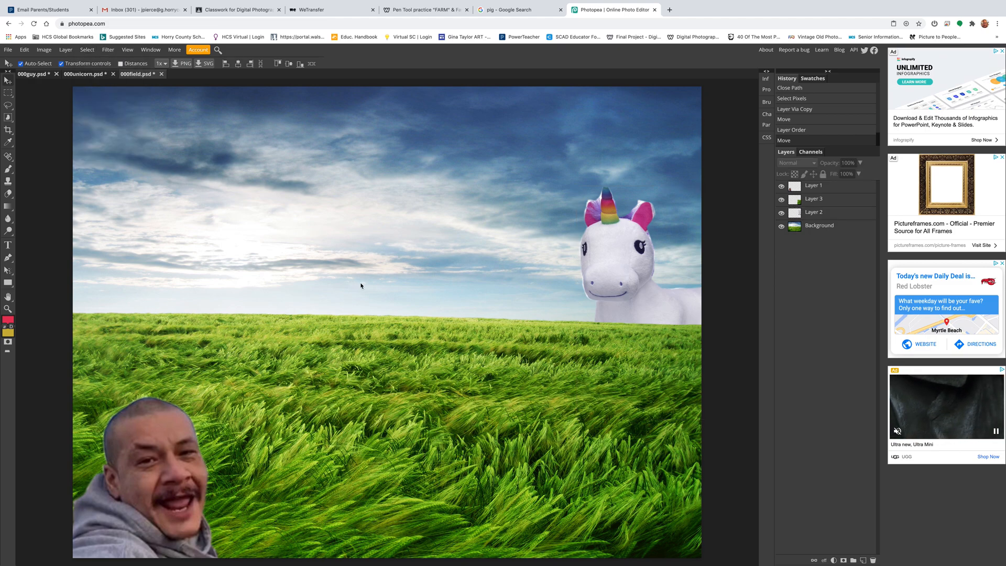
# Step: Review the options for saving the composite as PSD, and switch to the Google Classroom assignment "#19 Pen Tool practice (in class)"
pyautogui.moveTo(850, 3)
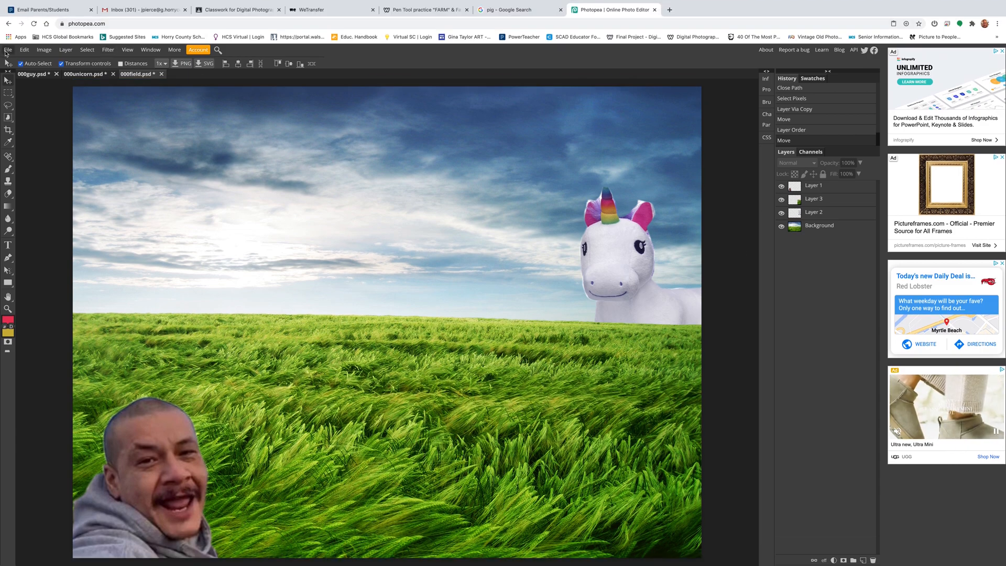
pyautogui.click(7, 49)
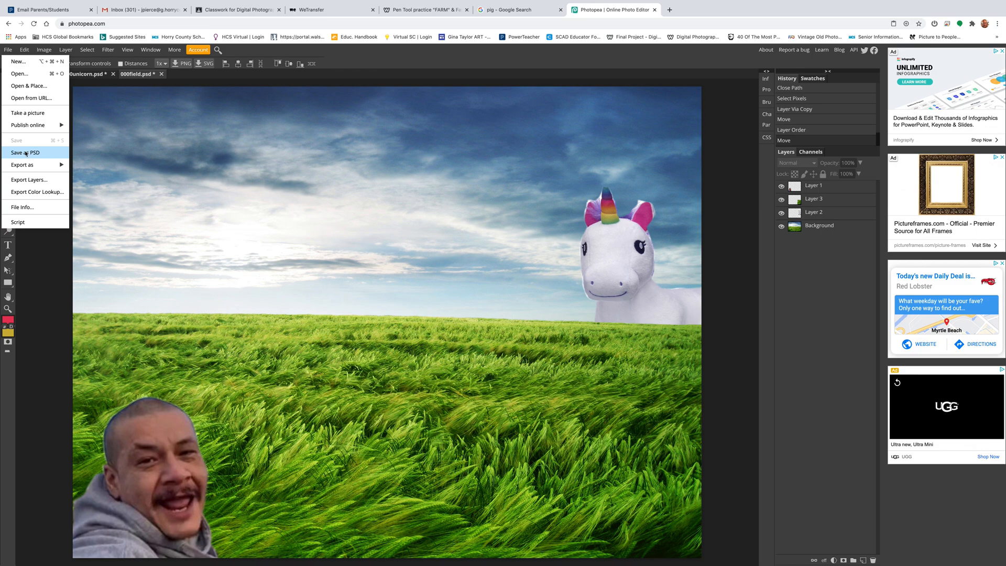
pyautogui.click(229, 10)
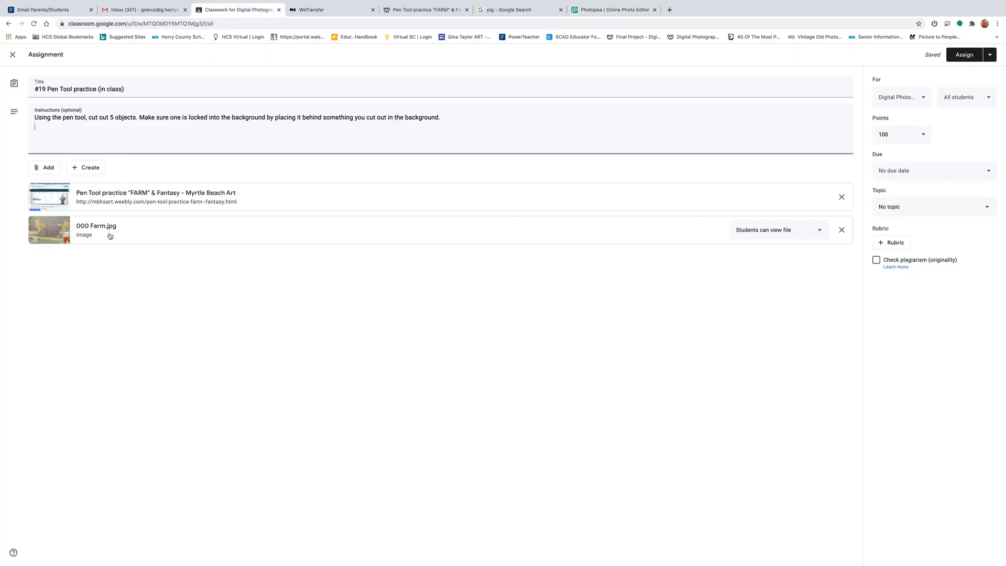